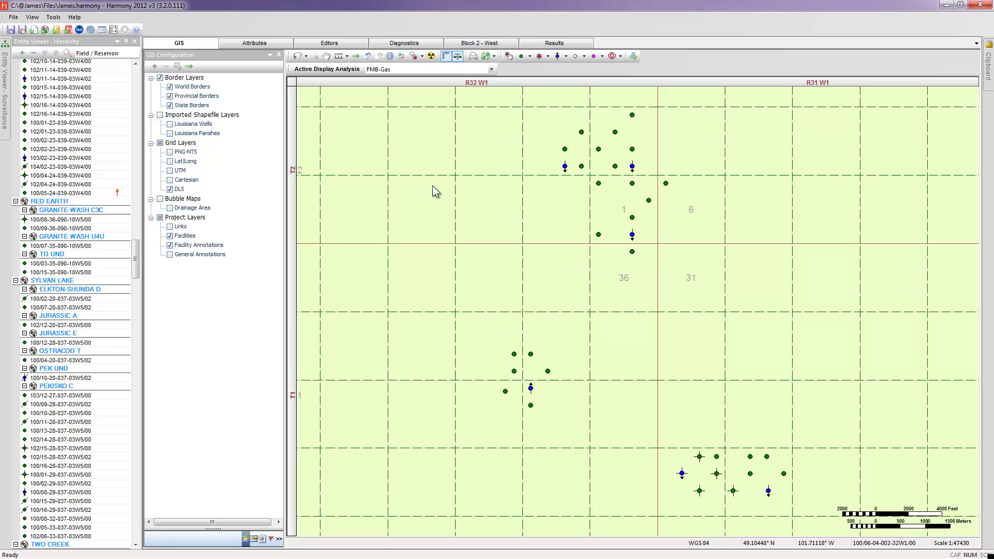
Dock the Entity Viewer - Surveillance panel beside the Hierarchy viewer, listing Field 1's blocks and patterns.
{"action": "left_click", "coordinate": [32, 17]}
{"action": "mouse_move", "coordinate": [106, 36]}
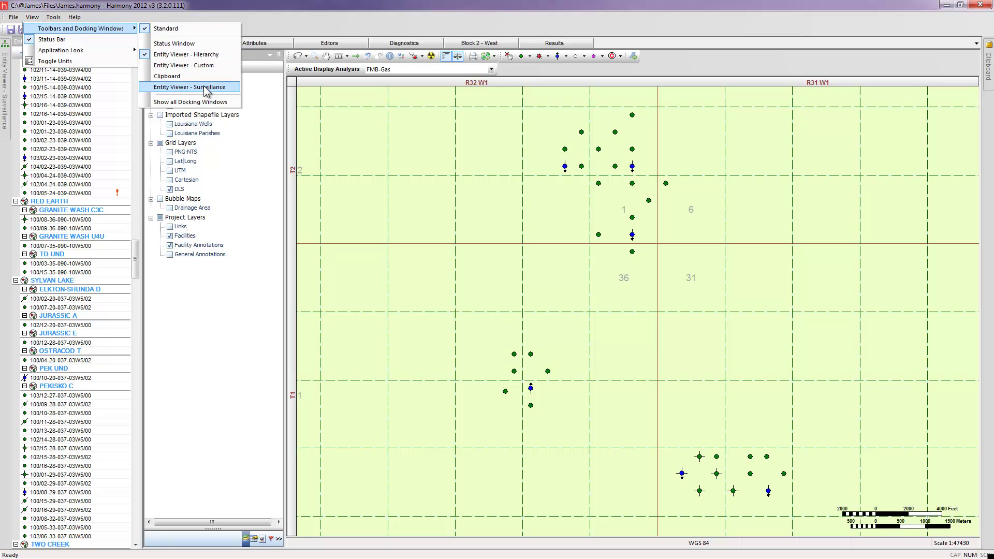
{"action": "left_click", "coordinate": [207, 88]}
{"action": "left_click", "coordinate": [124, 42]}
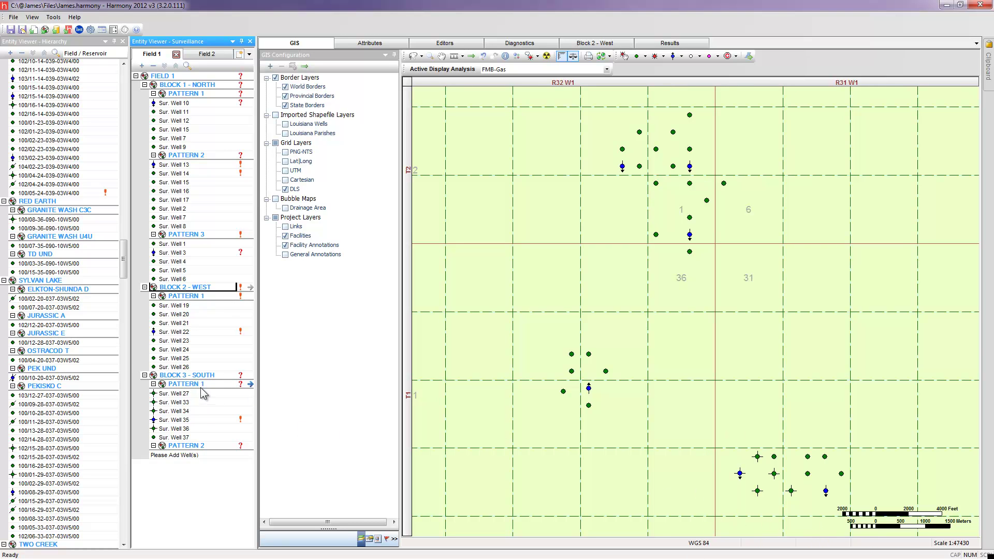
Select Sur. Well 27–32 and drag them onto Block 3 - South Pattern 2.
{"action": "left_click", "coordinate": [203, 396]}
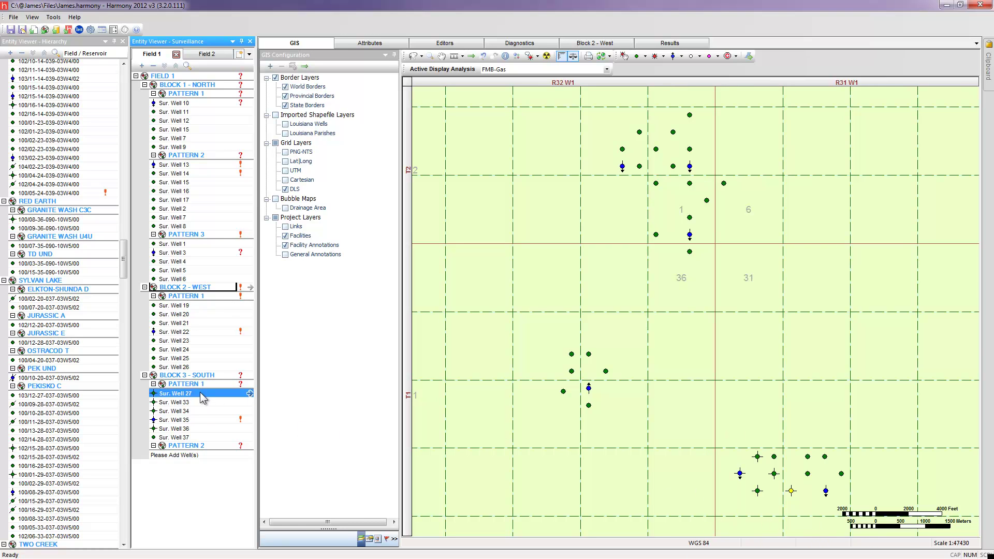
{"action": "left_click", "coordinate": [203, 437], "text": "shift"}
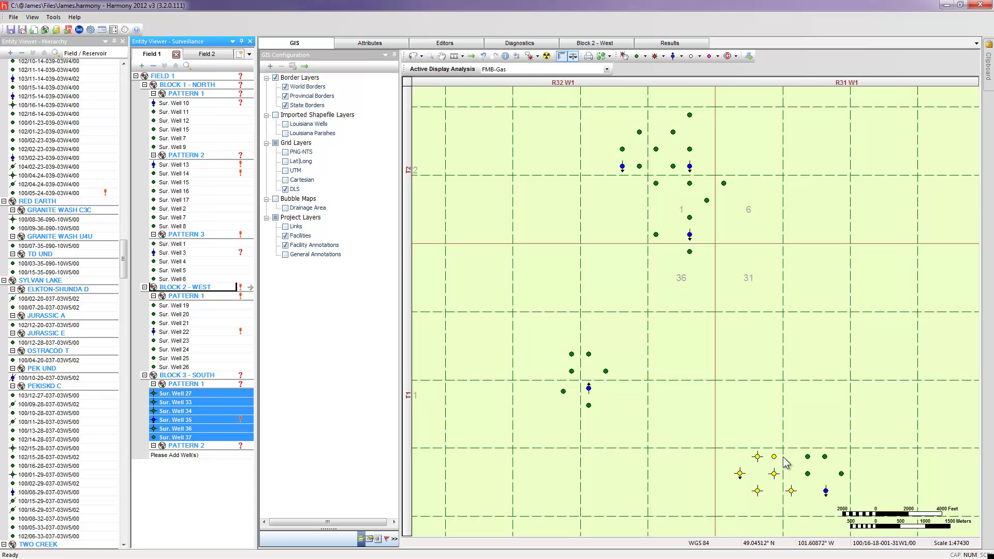
{"action": "left_click", "coordinate": [671, 460]}
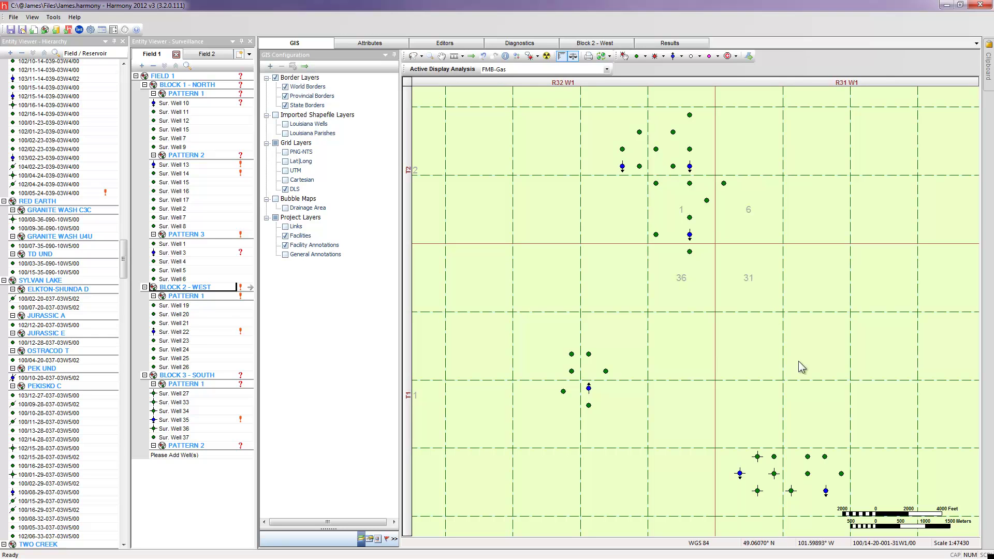
{"action": "mouse_move", "coordinate": [831, 438]}
{"action": "left_mouse_down"}
{"action": "mouse_move", "coordinate": [792, 449]}
{"action": "mouse_move", "coordinate": [782, 487]}
{"action": "mouse_move", "coordinate": [827, 513]}
{"action": "mouse_move", "coordinate": [855, 484]}
{"action": "mouse_move", "coordinate": [831, 439]}
{"action": "left_mouse_up"}
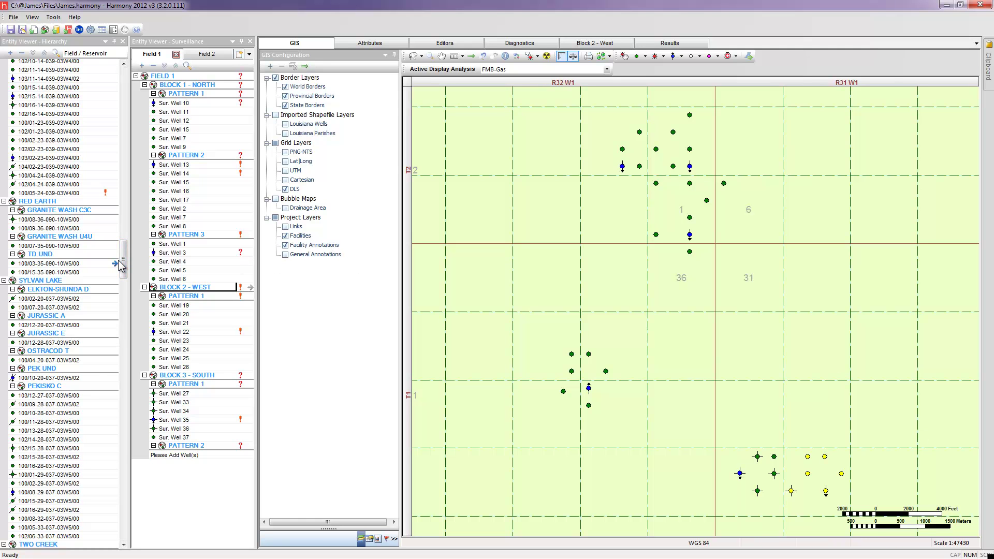
{"action": "left_click_drag", "start_coordinate": [120, 265], "coordinate": [115, 523]}
{"action": "left_click_drag", "start_coordinate": [50, 370], "coordinate": [203, 456]}
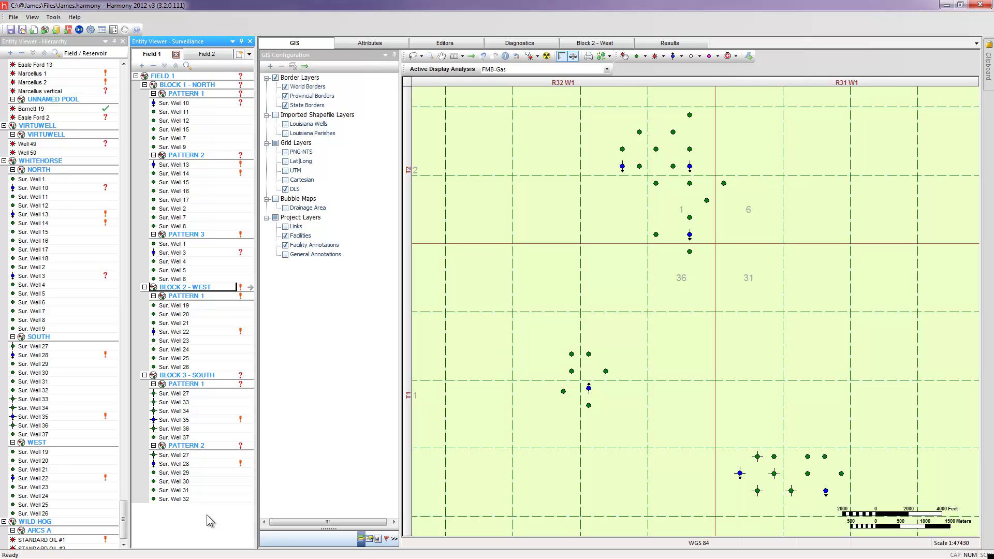
In Field 1's Pattern Allocation table, set Sur. Well 27's Pattern 2 allocation to 0.5.
{"action": "left_click", "coordinate": [459, 45]}
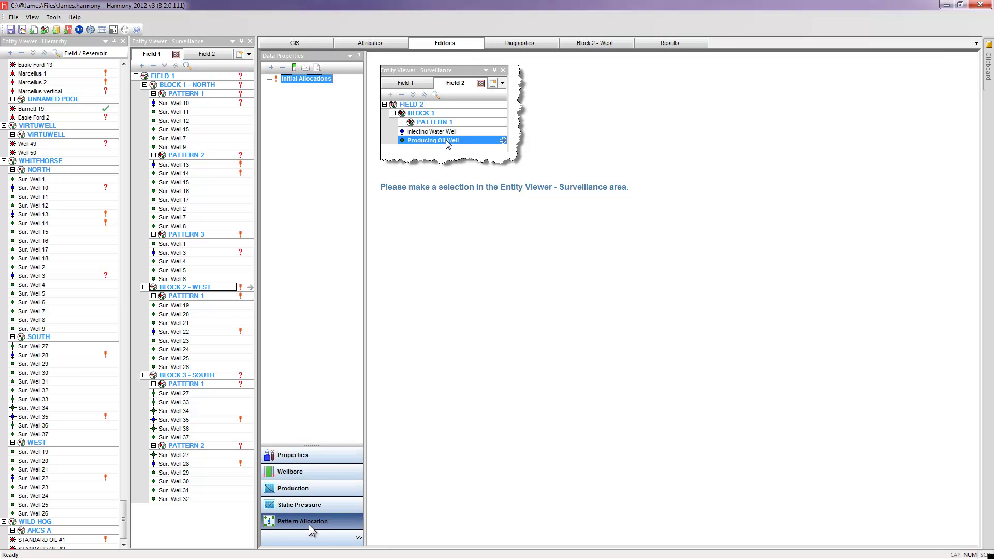
{"action": "left_click", "coordinate": [172, 77]}
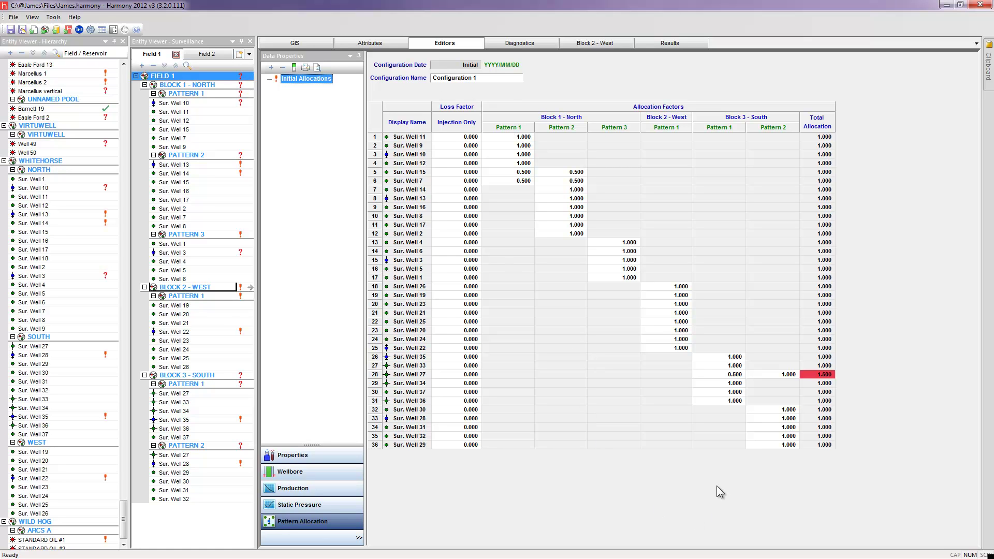
{"action": "left_click", "coordinate": [817, 392]}
{"action": "left_click", "coordinate": [788, 374]}
{"action": "type", "text": "0.5"}
{"action": "key", "text": "Return"}
{"action": "left_click", "coordinate": [784, 392]}
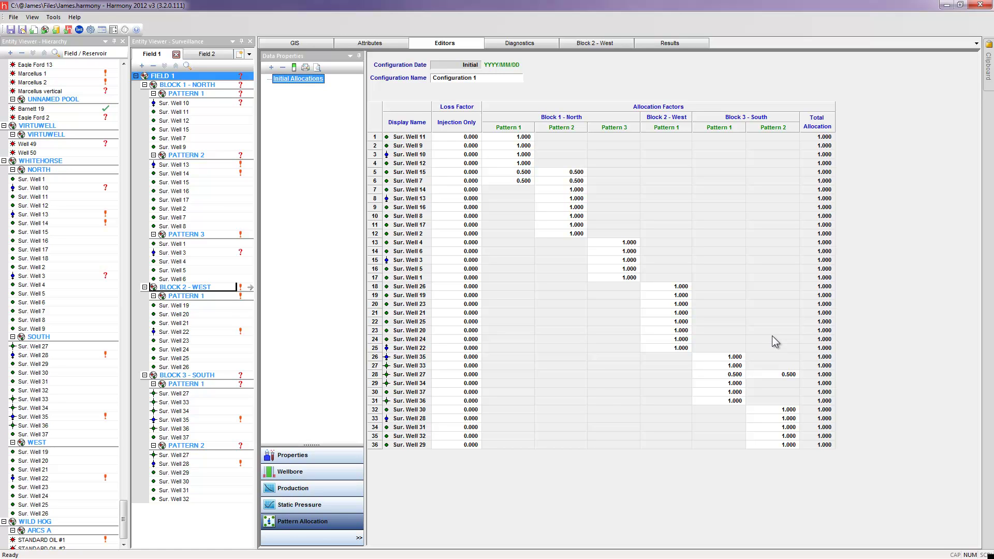
{"action": "left_click", "coordinate": [271, 68]}
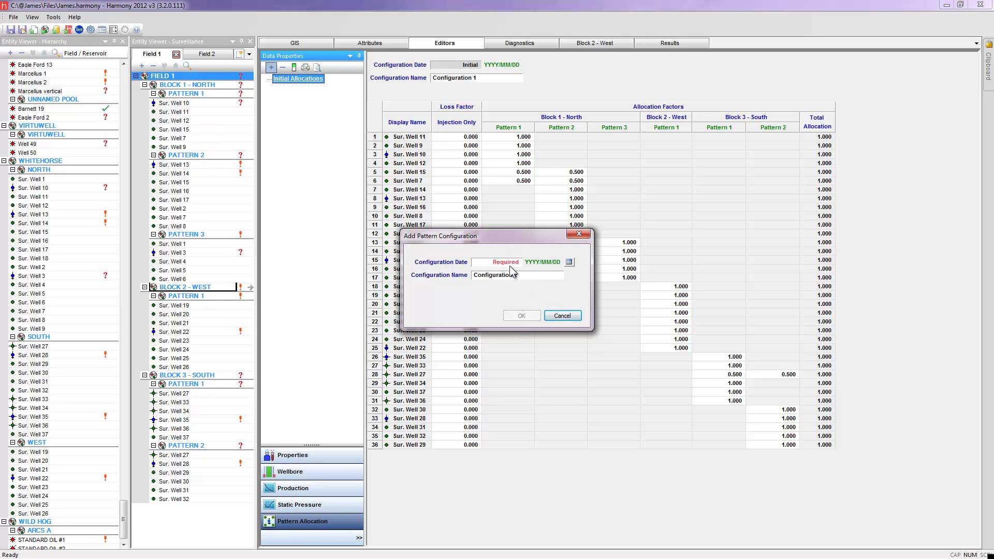
{"action": "left_click", "coordinate": [569, 262]}
{"action": "left_click", "coordinate": [469, 357]}
{"action": "left_click", "coordinate": [524, 315]}
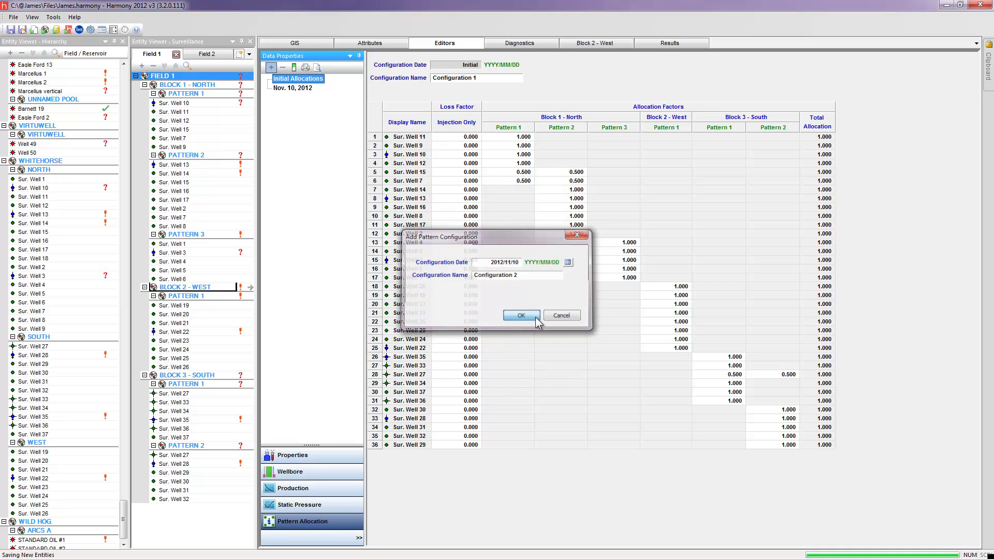
{"action": "left_click", "coordinate": [306, 88]}
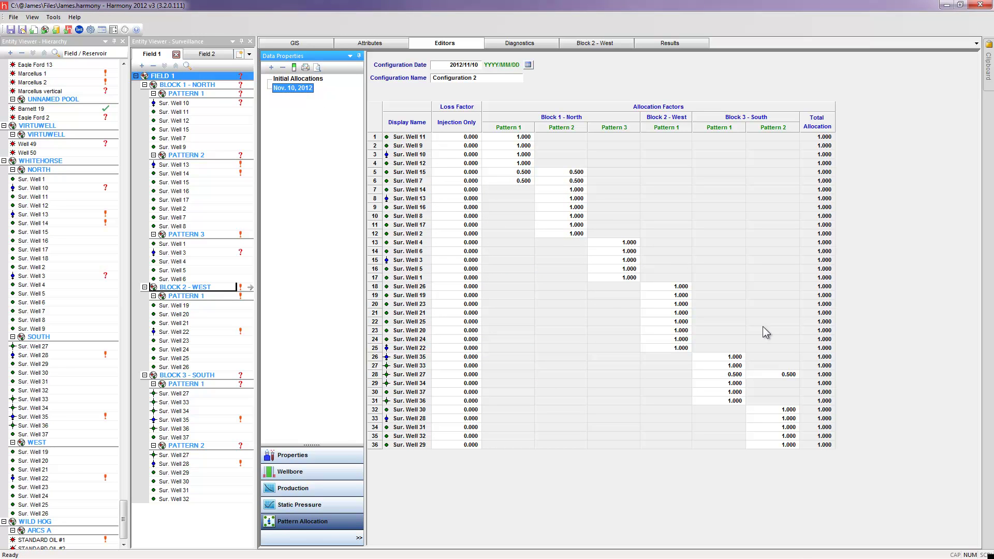
{"action": "key", "text": "Delete"}
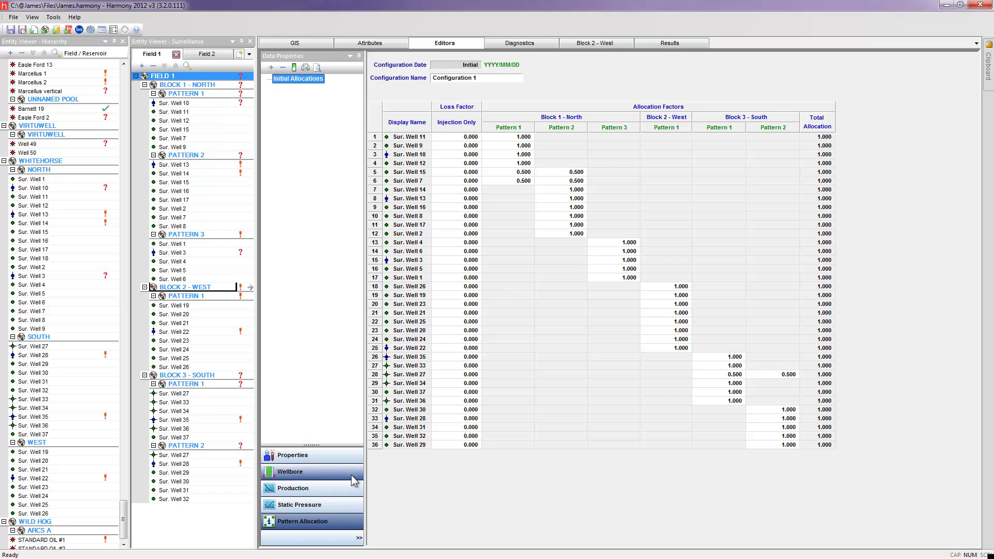
Check Field 1's gas PVT properties, then switch to the Diagnostics rate plot.
{"action": "left_click", "coordinate": [312, 457]}
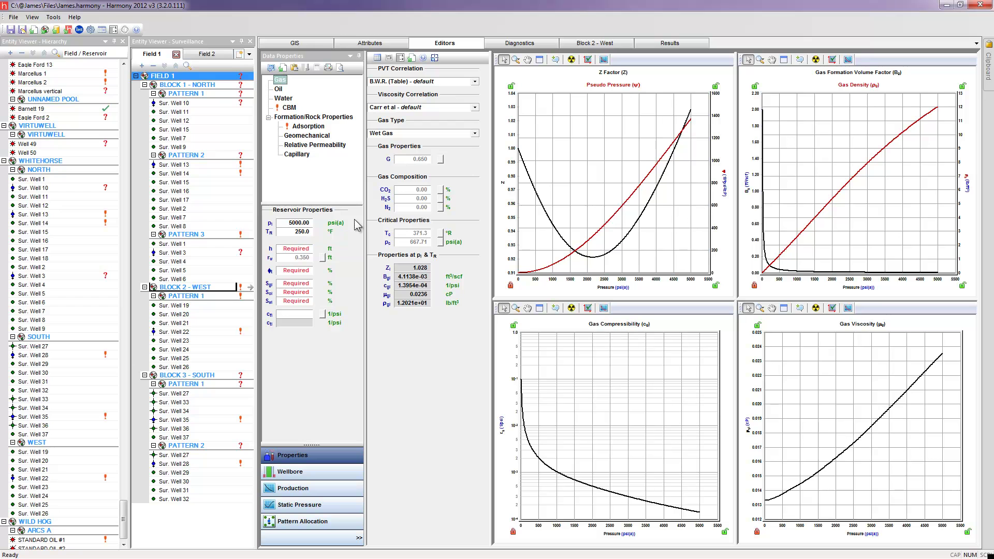
{"action": "left_click", "coordinate": [547, 47]}
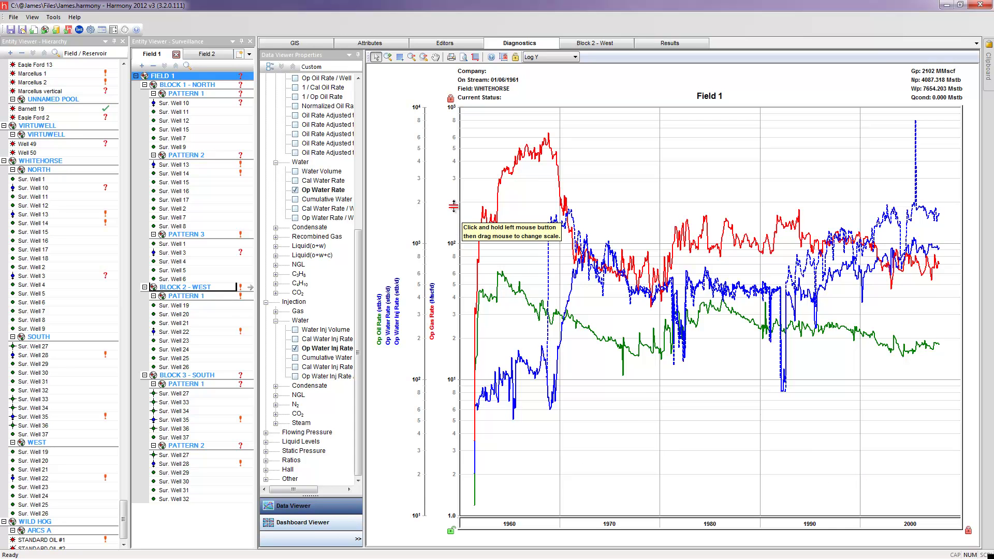
Stretch the rate axis and set the Op Water Inj Rate dataset's line colour to purple.
{"action": "left_click_drag", "start_coordinate": [454, 206], "coordinate": [422, 254]}
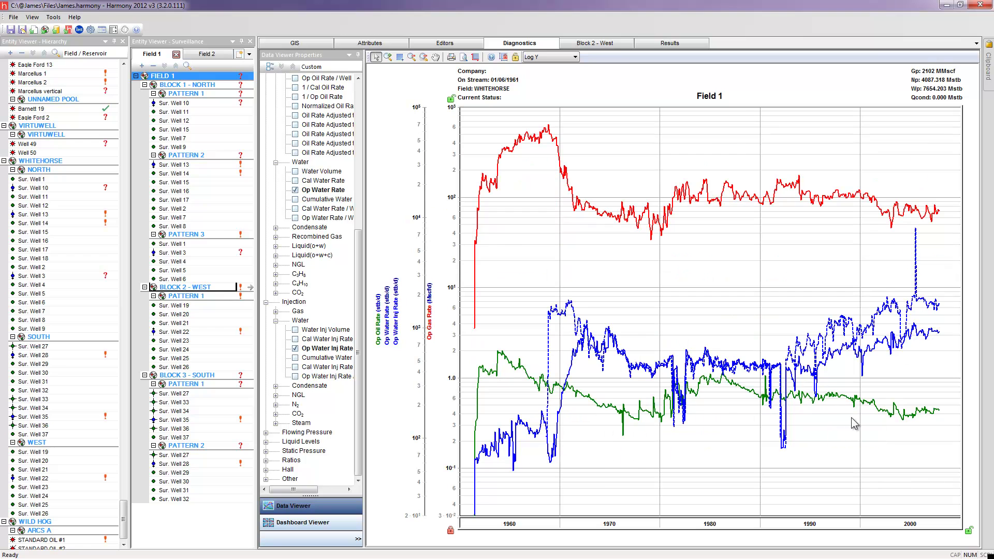
{"action": "mouse_move", "coordinate": [516, 441]}
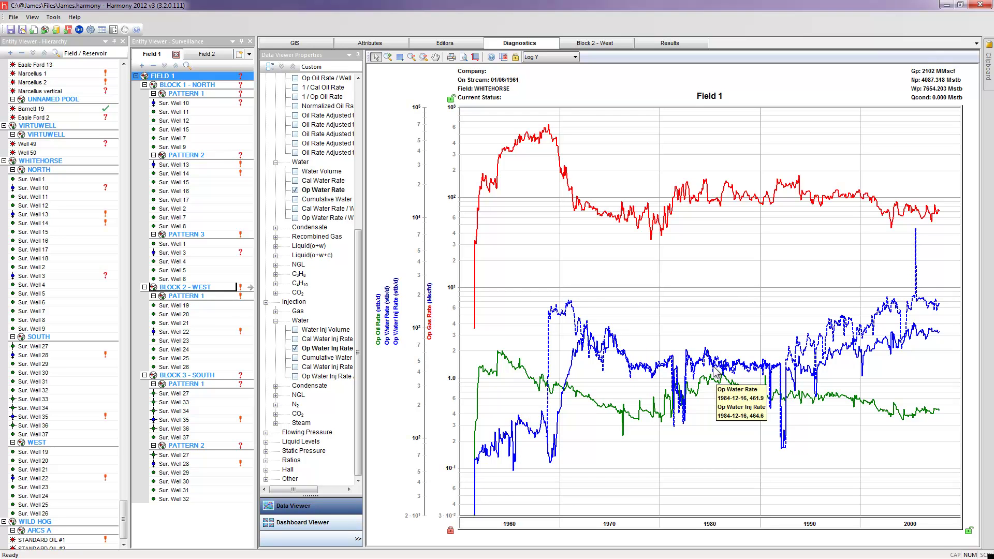
{"action": "right_click", "coordinate": [889, 310]}
{"action": "mouse_move", "coordinate": [940, 374]}
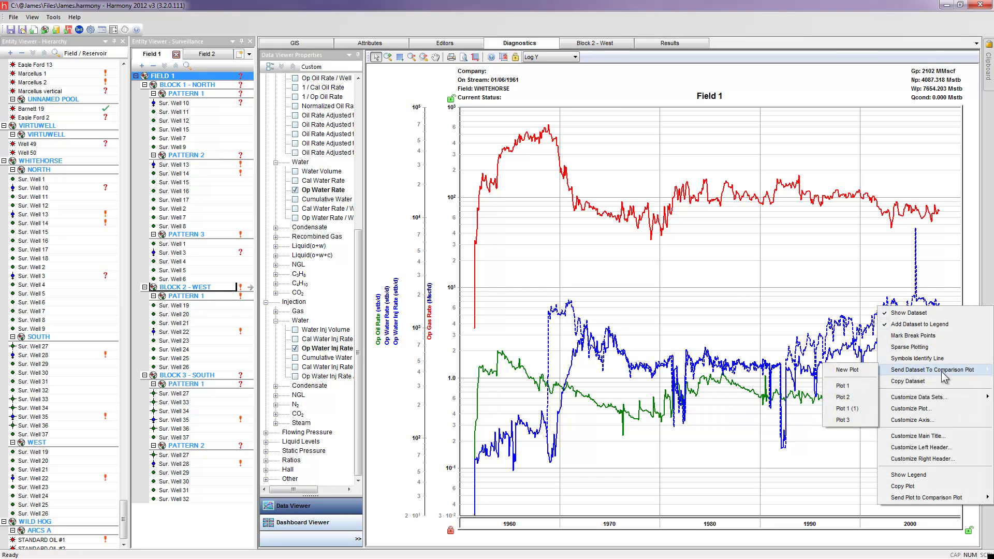
{"action": "mouse_move", "coordinate": [915, 398]}
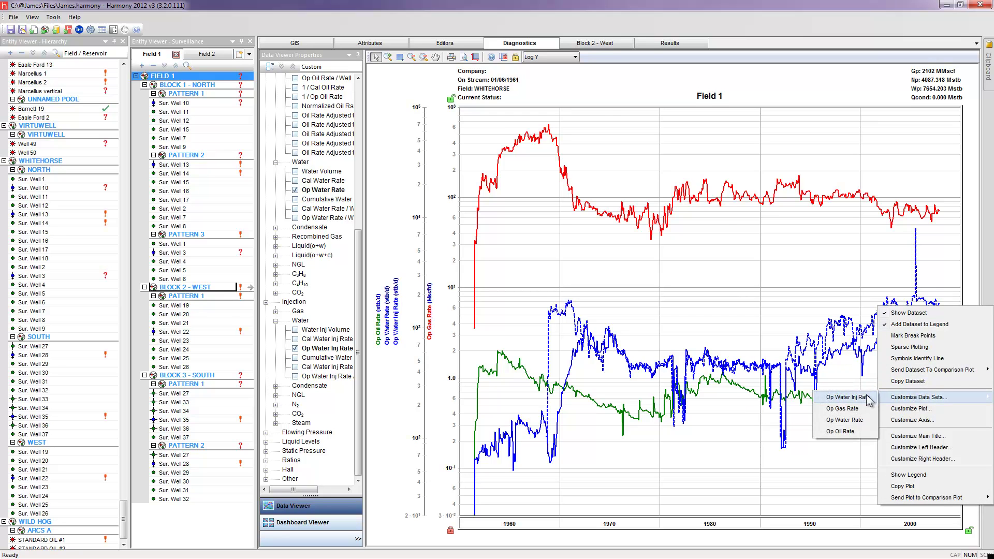
{"action": "left_click", "coordinate": [867, 397]}
{"action": "left_click", "coordinate": [808, 383]}
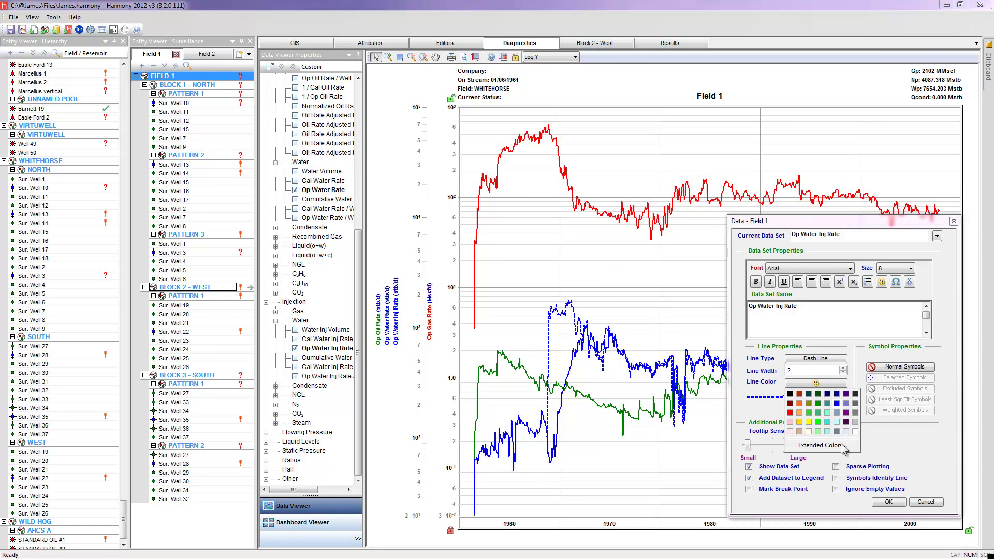
{"action": "left_click", "coordinate": [845, 422]}
{"action": "left_click", "coordinate": [888, 502]}
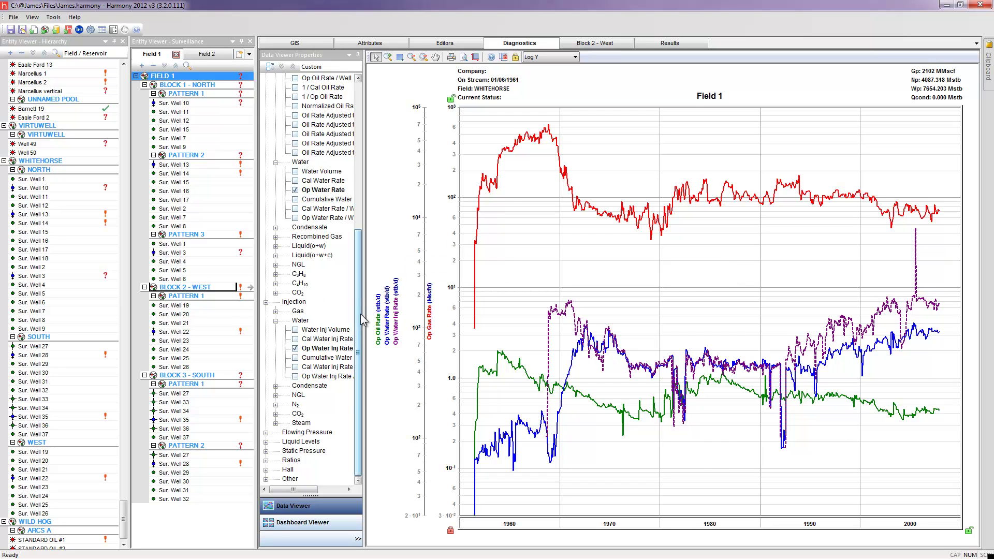
Add the GOR curve from the Ratios group in Data Viewer Properties.
{"action": "scroll", "coordinate": [362, 372], "scroll_direction": "up", "scroll_amount": 9}
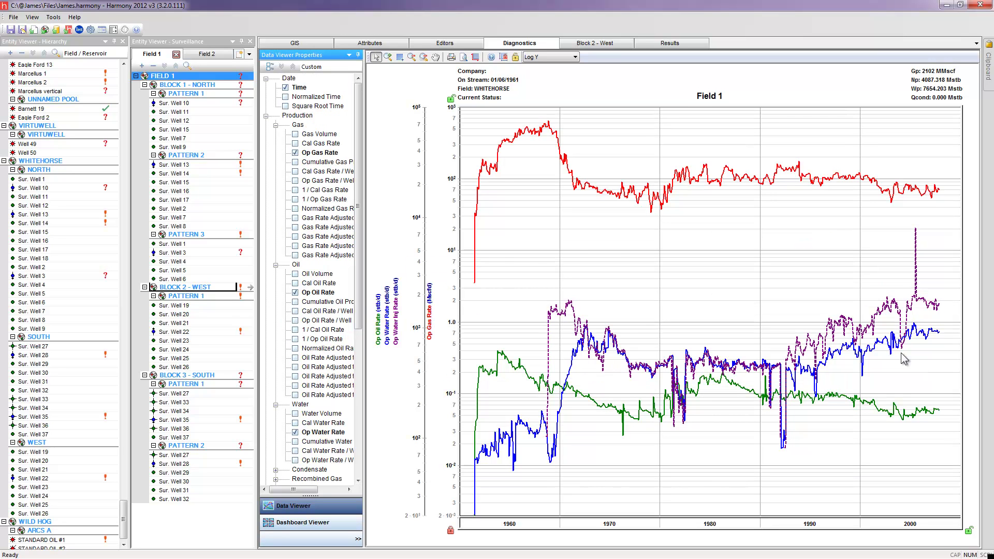
{"action": "left_click_drag", "start_coordinate": [363, 259], "coordinate": [361, 403]}
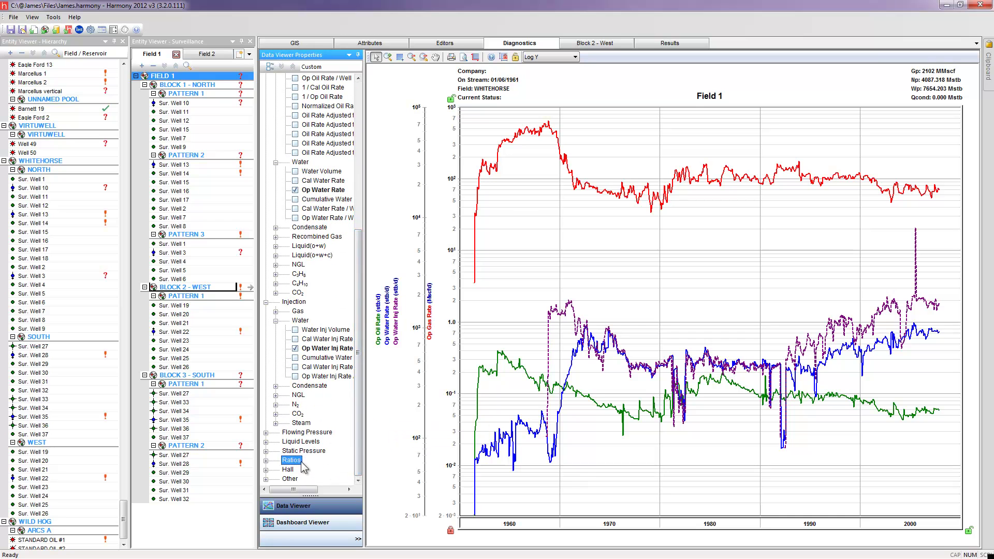
{"action": "left_click", "coordinate": [265, 460]}
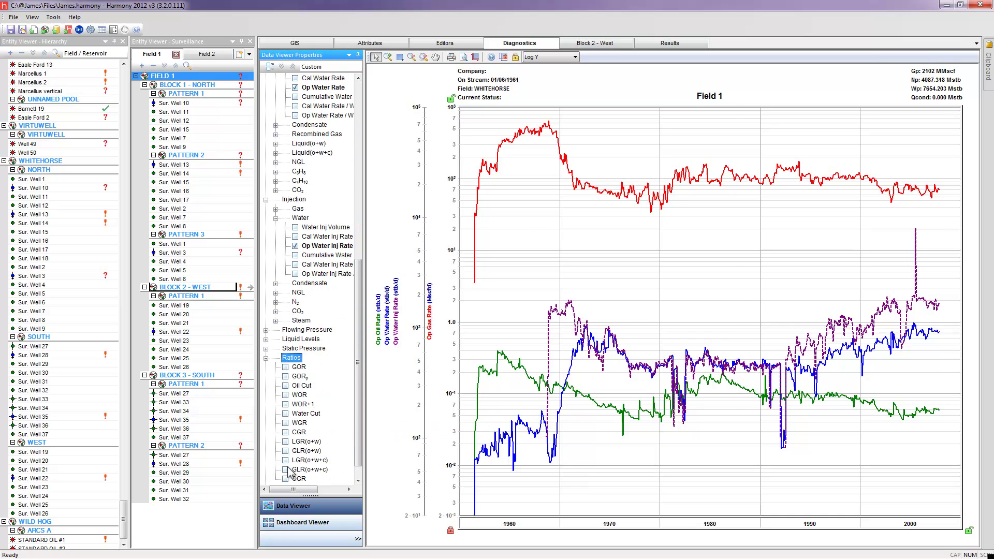
{"action": "left_click", "coordinate": [285, 366]}
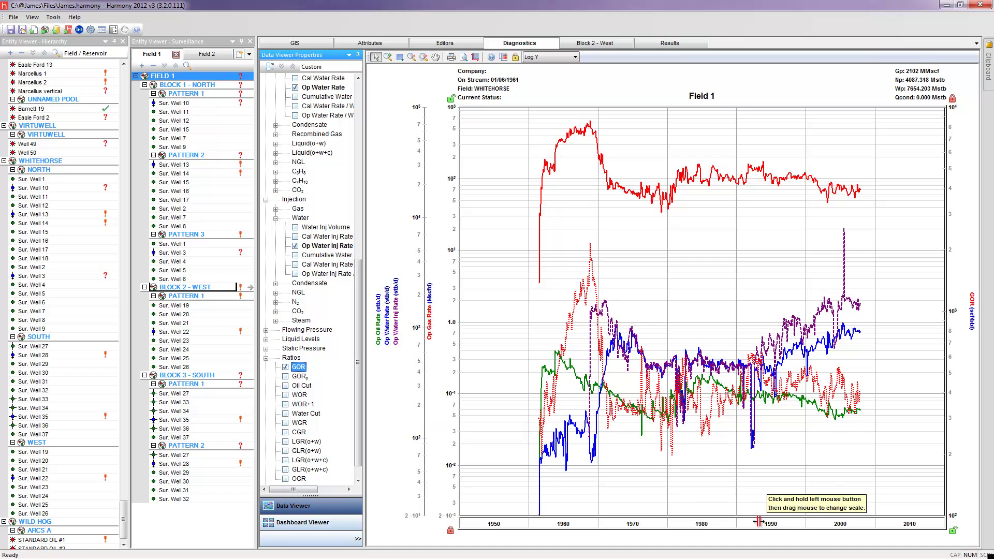
Rescale the time axis and the right-hand GOR axis to lift the GOR curve.
{"action": "left_click_drag", "start_coordinate": [644, 524], "coordinate": [547, 527]}
{"action": "left_click", "coordinate": [454, 530]}
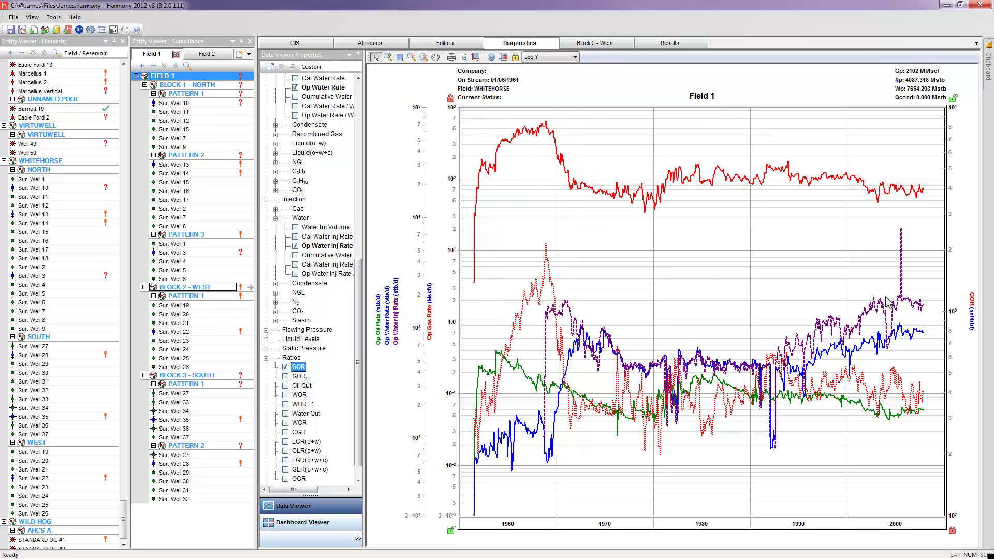
{"action": "left_click", "coordinate": [953, 98]}
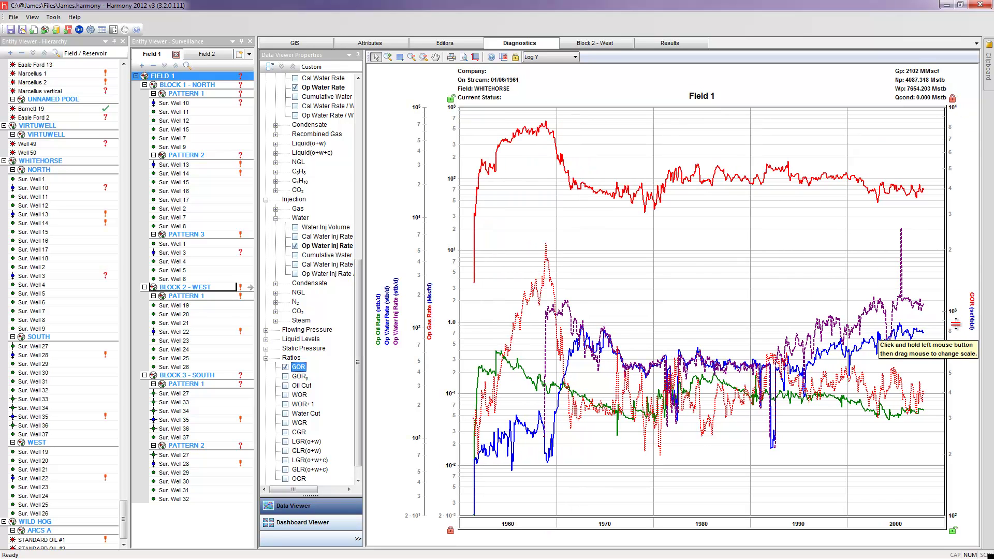
{"action": "left_click_drag", "start_coordinate": [957, 321], "coordinate": [955, 243]}
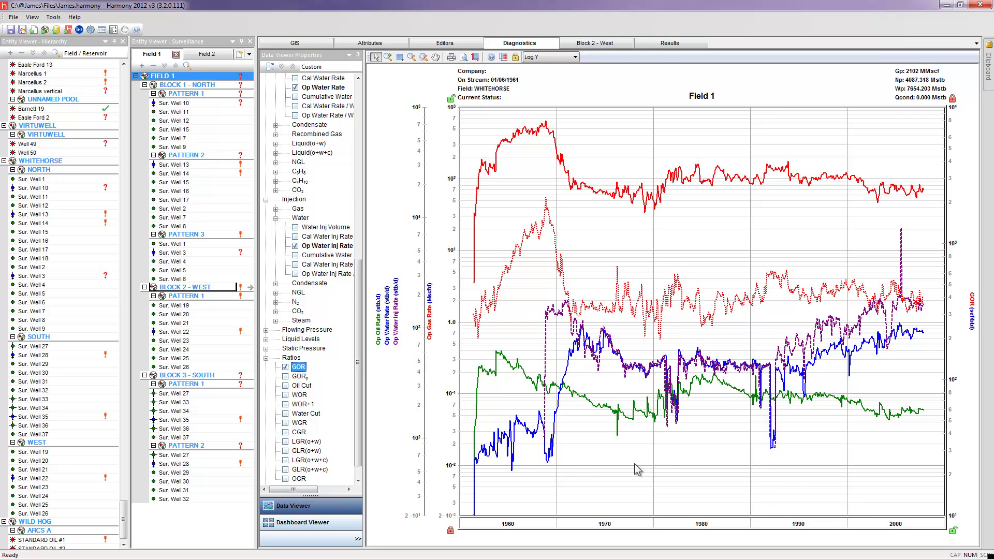
{"action": "mouse_move", "coordinate": [483, 374]}
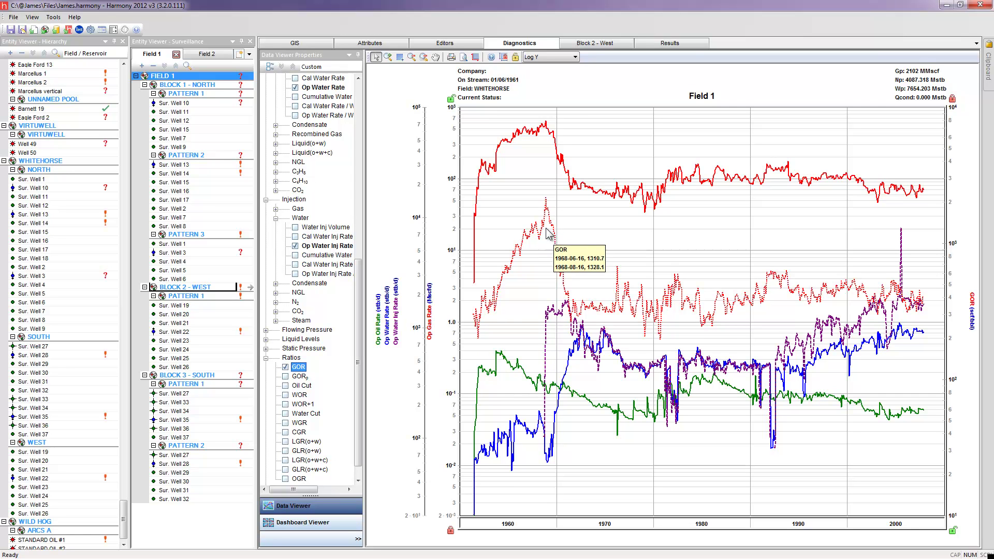
{"action": "mouse_move", "coordinate": [524, 249]}
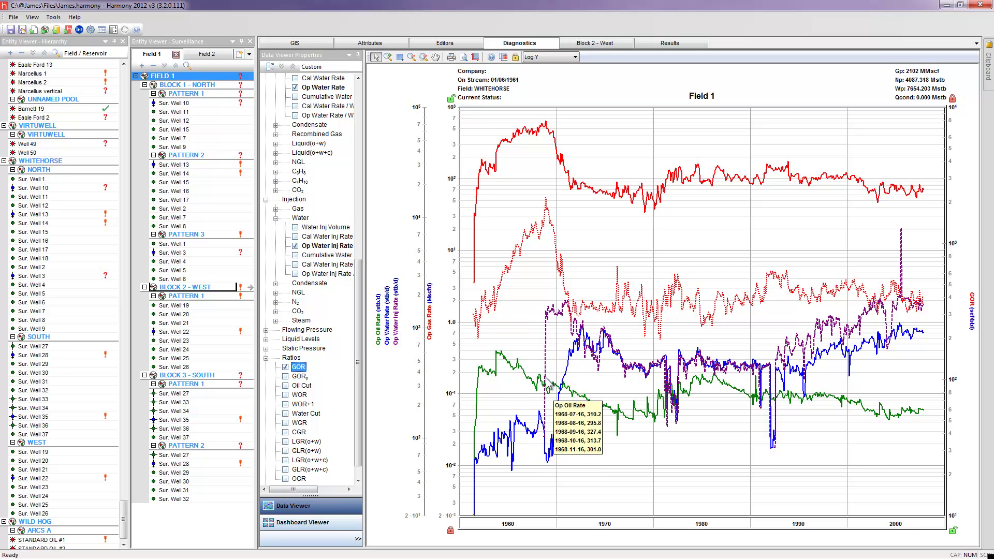
{"action": "mouse_move", "coordinate": [549, 325]}
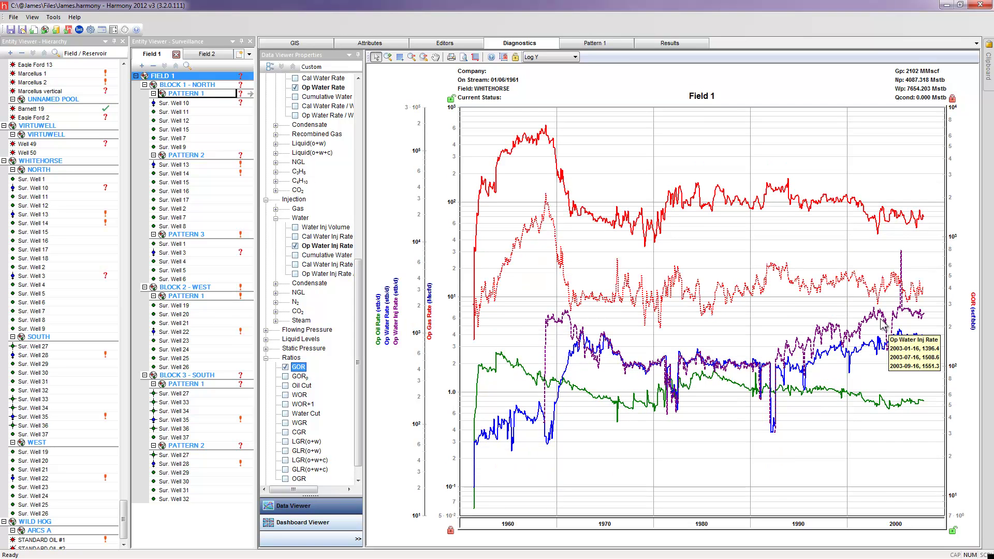
Open Pattern 1 under Block 1 - North and start a new worksheet tab.
{"action": "left_click", "coordinate": [201, 95]}
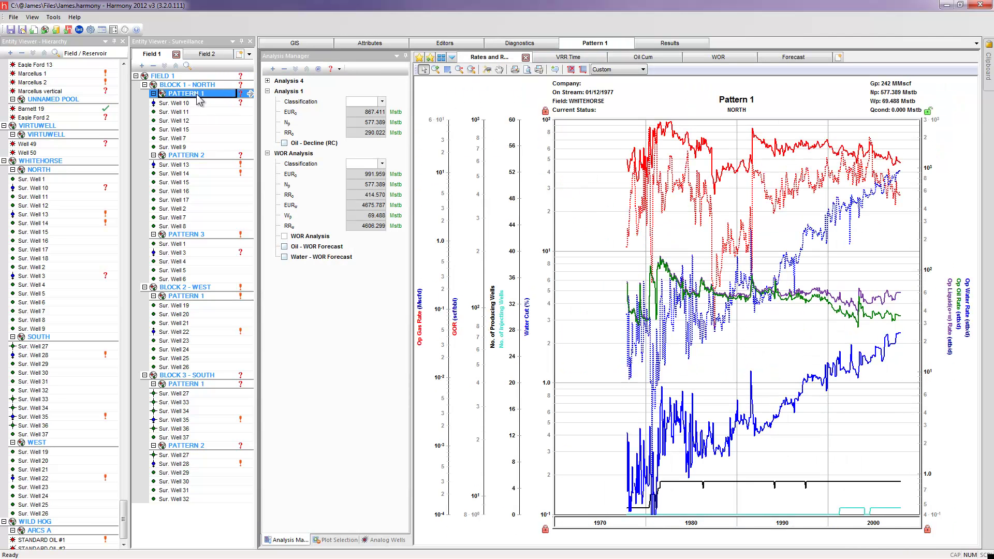
{"action": "left_click", "coordinate": [839, 57]}
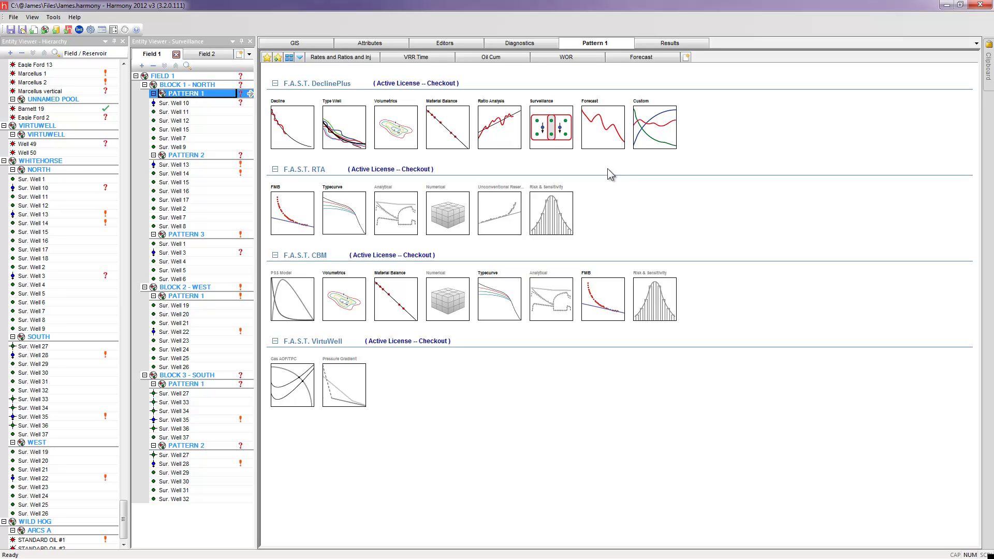
Preview the Surveillance analysis choices such as VRR and Hall, then dismiss them.
{"action": "left_click", "coordinate": [559, 132]}
{"action": "mouse_move", "coordinate": [615, 142]}
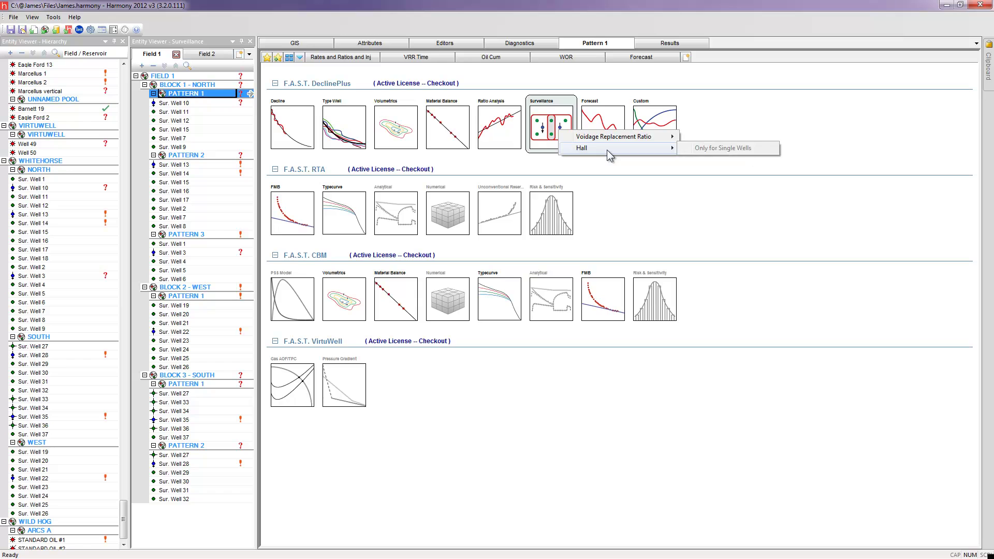
{"action": "left_click", "coordinate": [358, 76]}
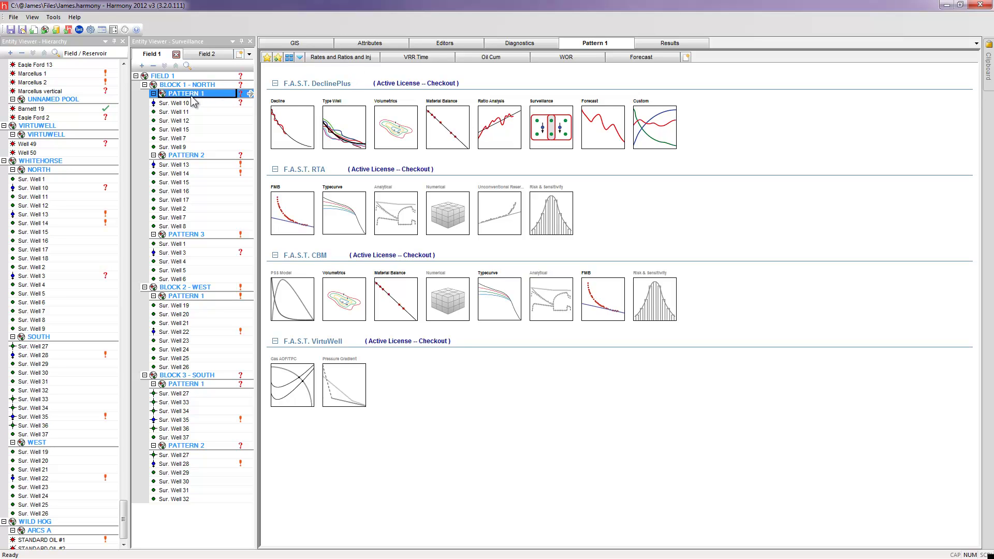
Return to Pattern 1's Rates and Ratios chart and switch to Plot Selection.
{"action": "left_click", "coordinate": [356, 56]}
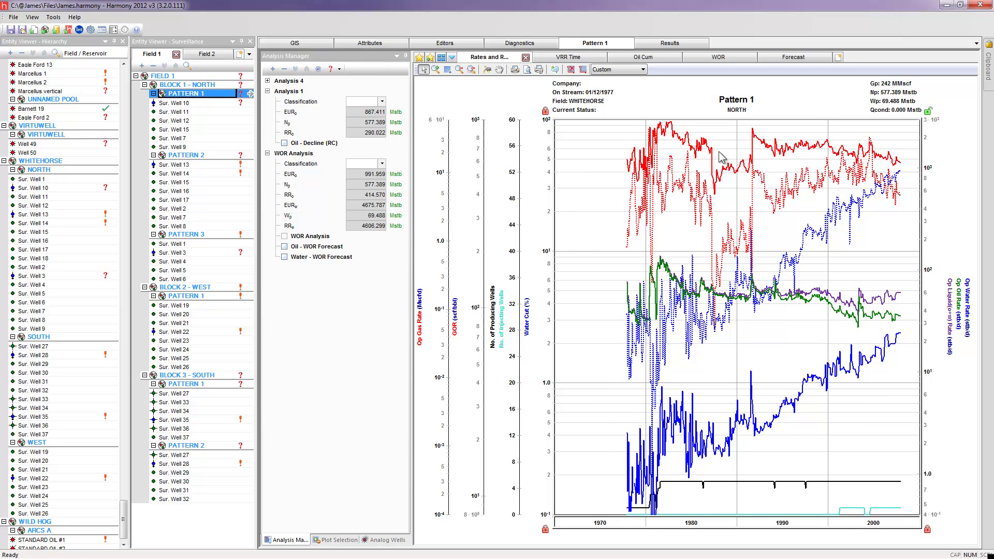
{"action": "mouse_move", "coordinate": [752, 397]}
{"action": "left_click", "coordinate": [331, 540]}
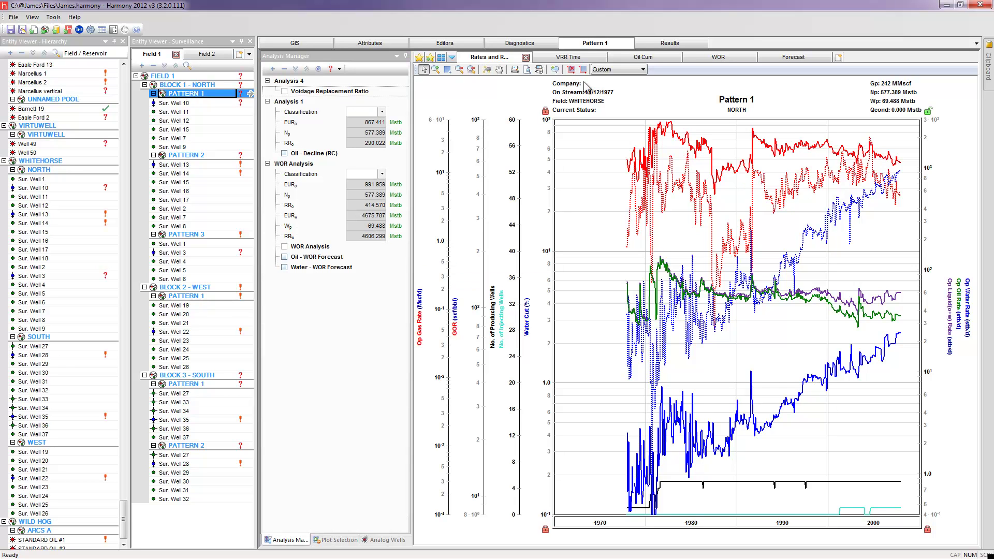
Show Pattern 1's VRR Time chart with Pre-Inj. Production set to Exclude.
{"action": "left_click", "coordinate": [579, 59]}
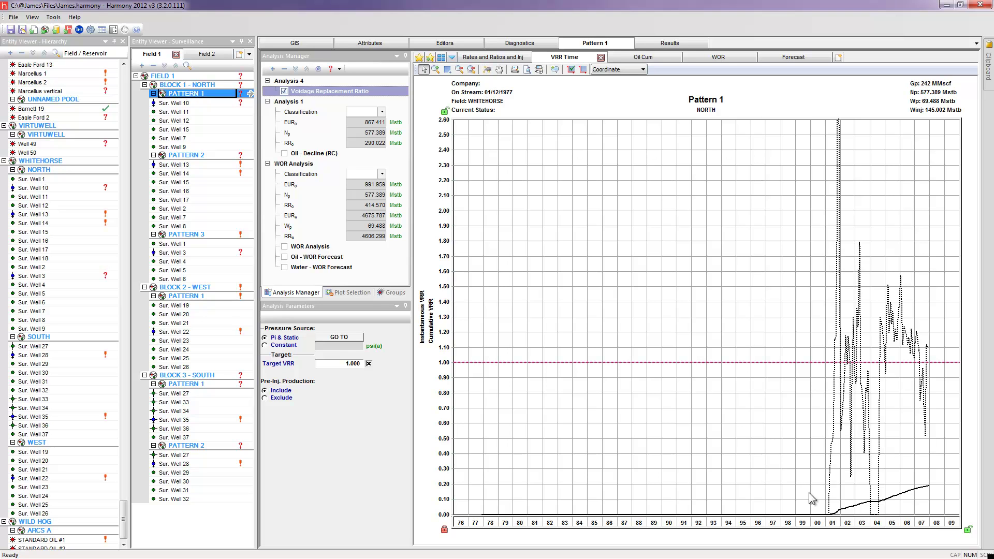
{"action": "mouse_move", "coordinate": [844, 520]}
{"action": "mouse_move", "coordinate": [870, 399]}
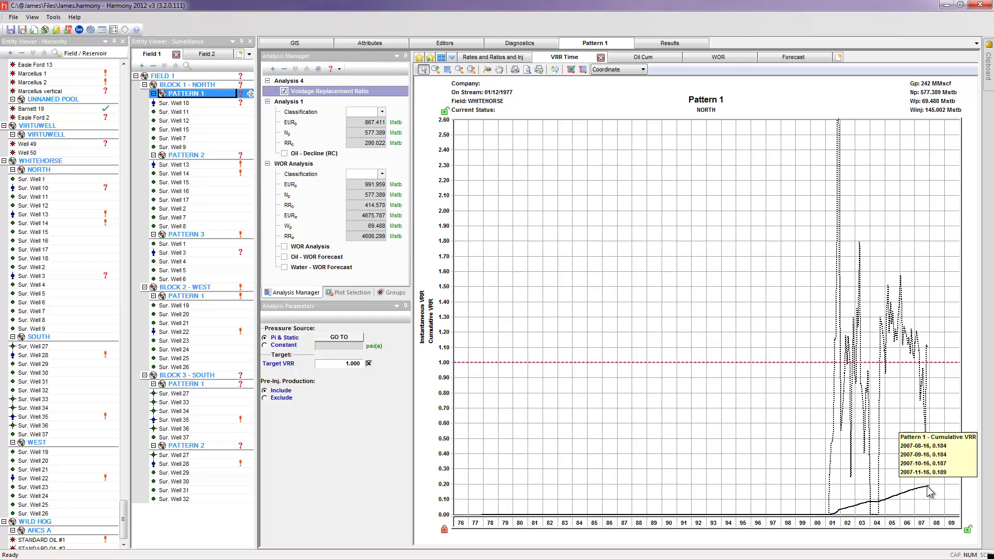
{"action": "mouse_move", "coordinate": [918, 492]}
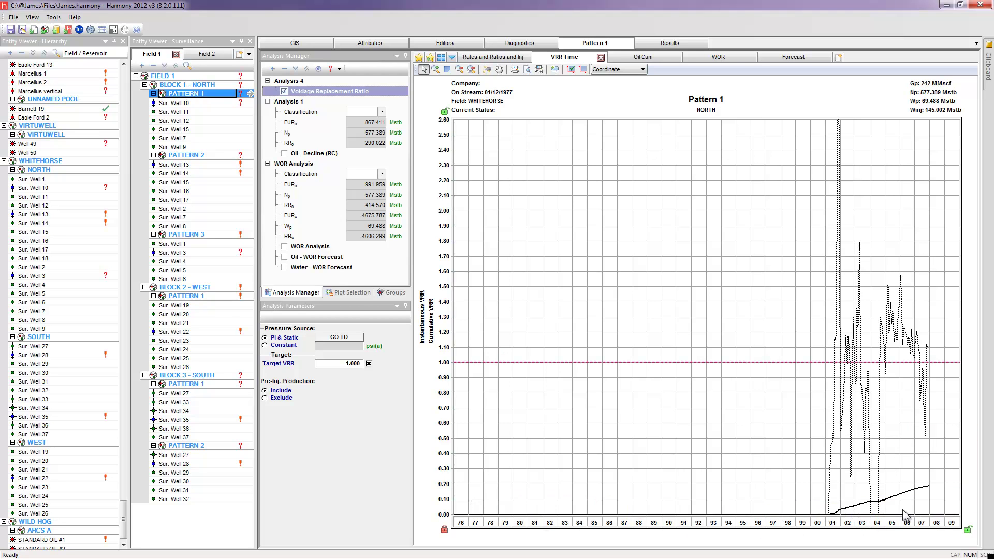
{"action": "left_click", "coordinate": [265, 398]}
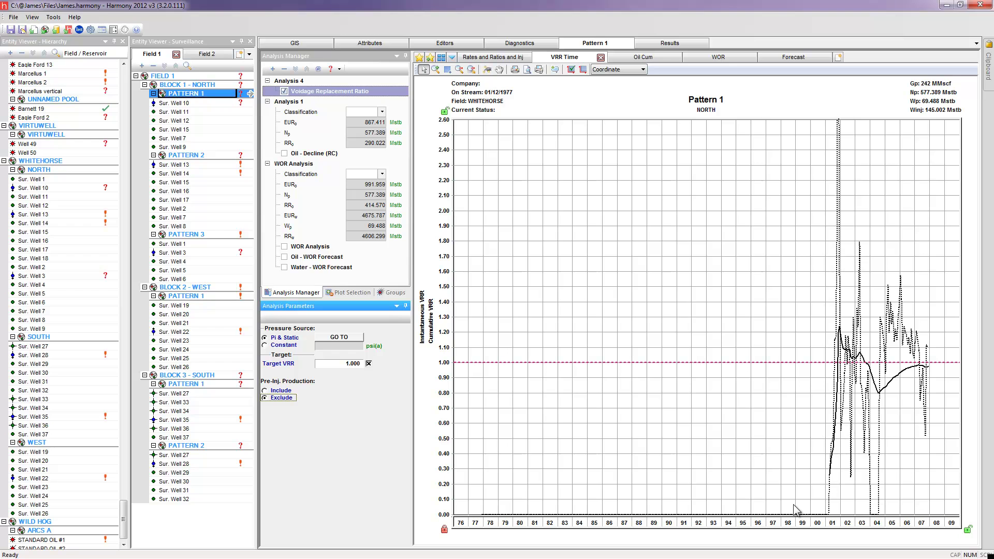
{"action": "mouse_move", "coordinate": [844, 343]}
Fit an Oil - Decline (RC) rate-cumulative decline for Pattern 1, then display its WOR plot.
{"action": "left_click", "coordinate": [668, 63]}
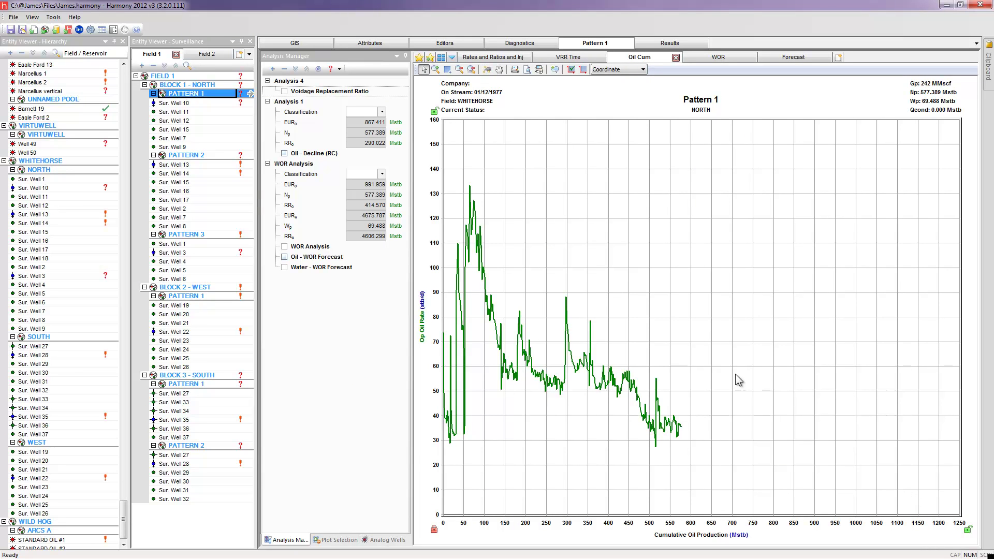
{"action": "left_click", "coordinate": [284, 154]}
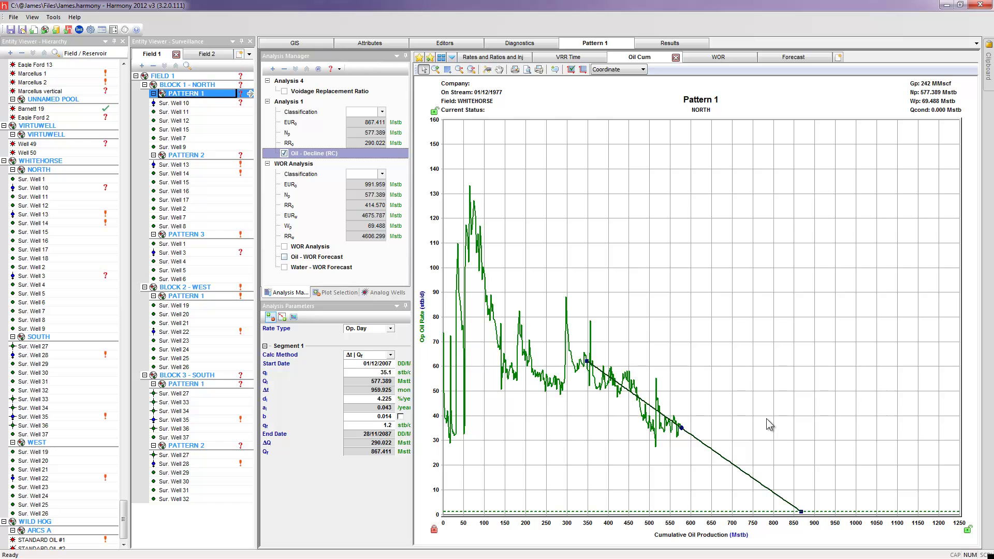
{"action": "left_click", "coordinate": [732, 57]}
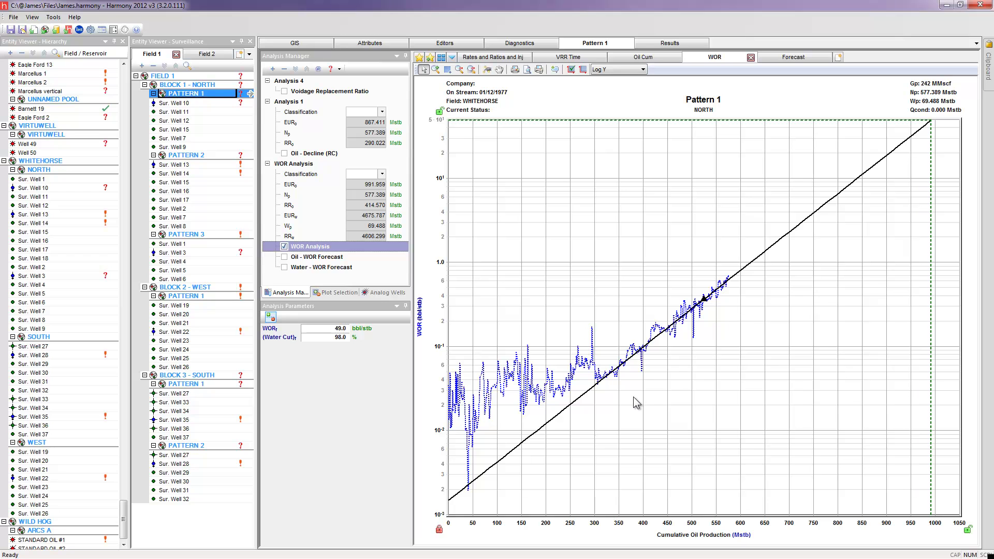
Flatten Pattern 1's WOR trend line and generate the monthly Oil - WOR Forecast table.
{"action": "mouse_move", "coordinate": [834, 198]}
{"action": "left_mouse_down"}
{"action": "mouse_move", "coordinate": [828, 184]}
{"action": "mouse_move", "coordinate": [854, 213]}
{"action": "mouse_move", "coordinate": [845, 187]}
{"action": "mouse_move", "coordinate": [845, 195]}
{"action": "left_mouse_up"}
{"action": "left_click", "coordinate": [796, 61]}
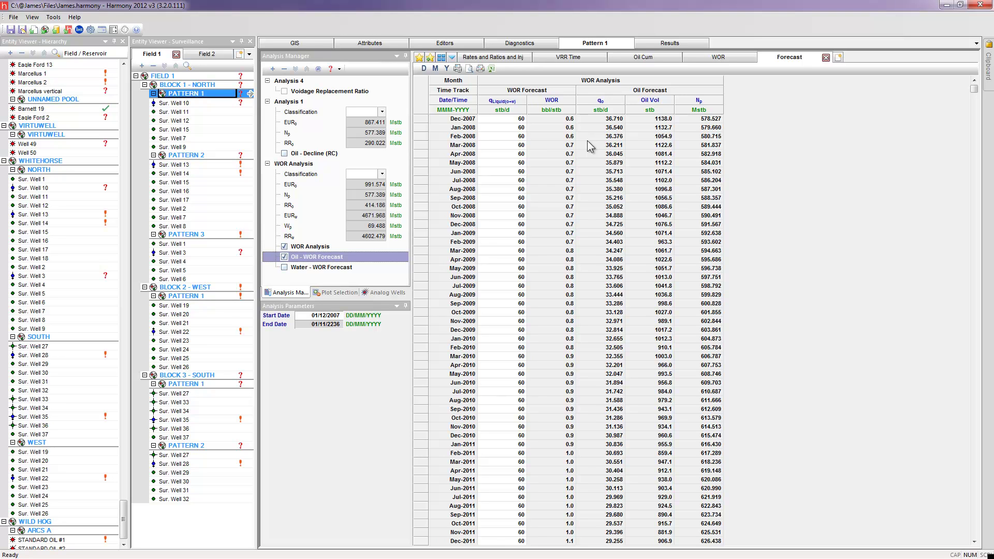
Overlay the Oil - WOR Forecast (EUR about 992 Mstb) on Pattern 1's Oil Cum decline chart.
{"action": "left_click", "coordinate": [646, 58]}
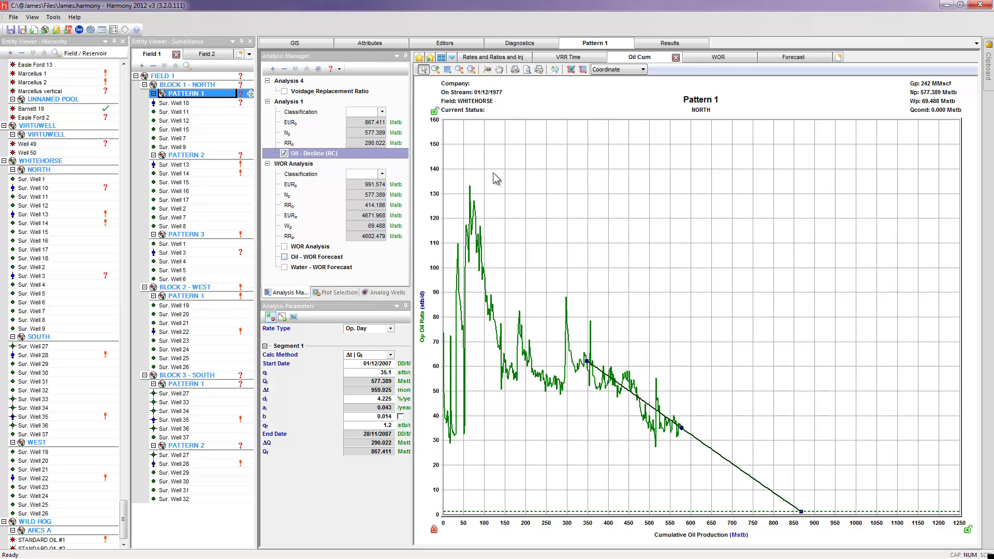
{"action": "left_click", "coordinate": [284, 257]}
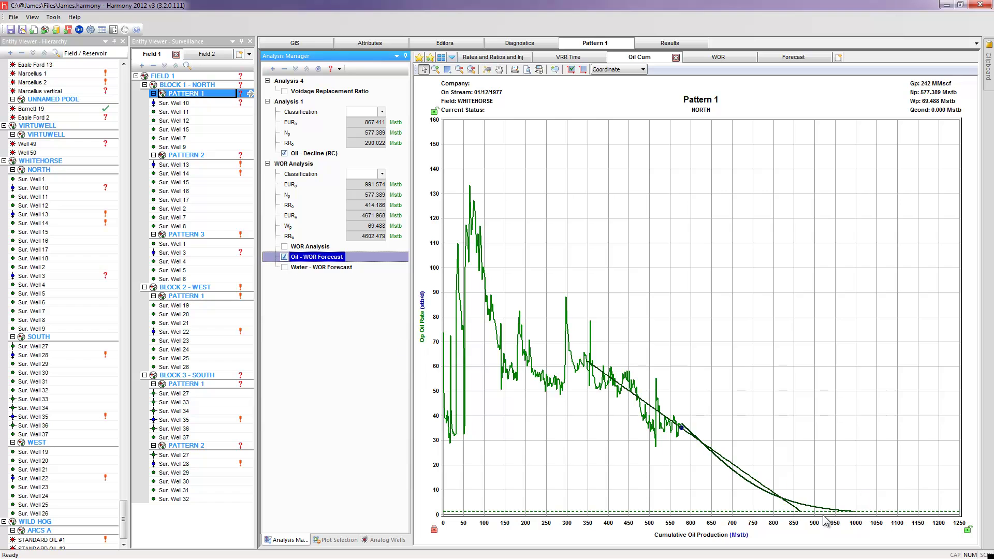
{"action": "left_click", "coordinate": [782, 501]}
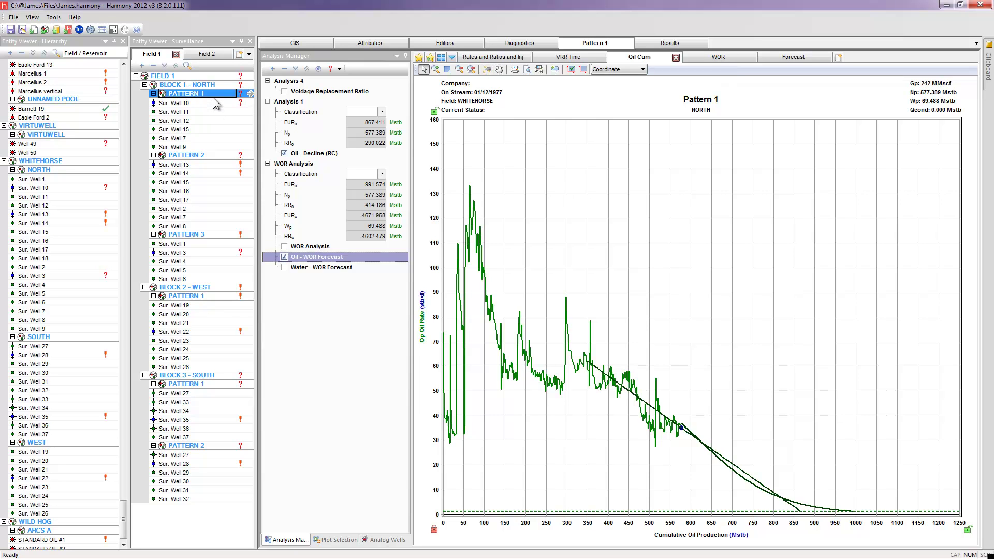
{"action": "left_click", "coordinate": [431, 58]}
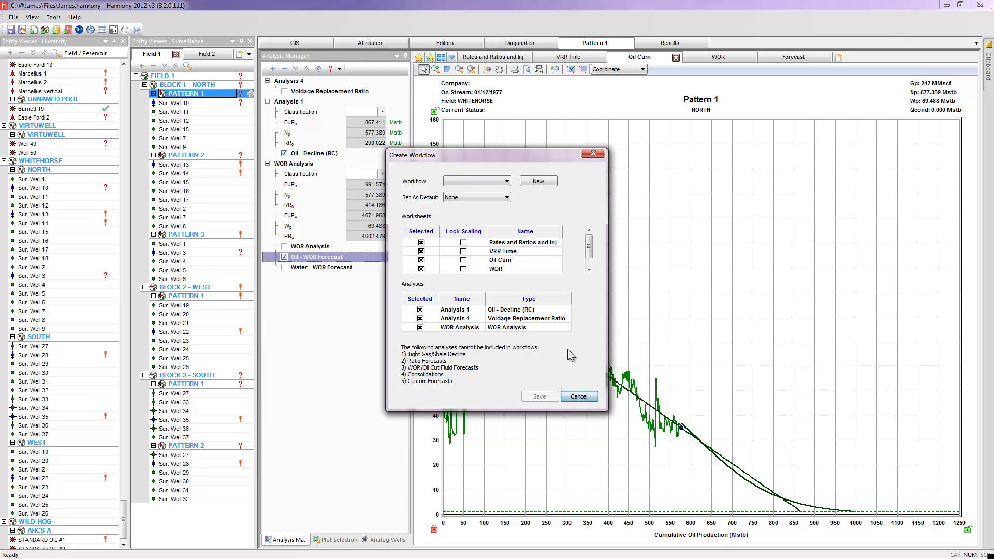
{"action": "left_click", "coordinate": [580, 397]}
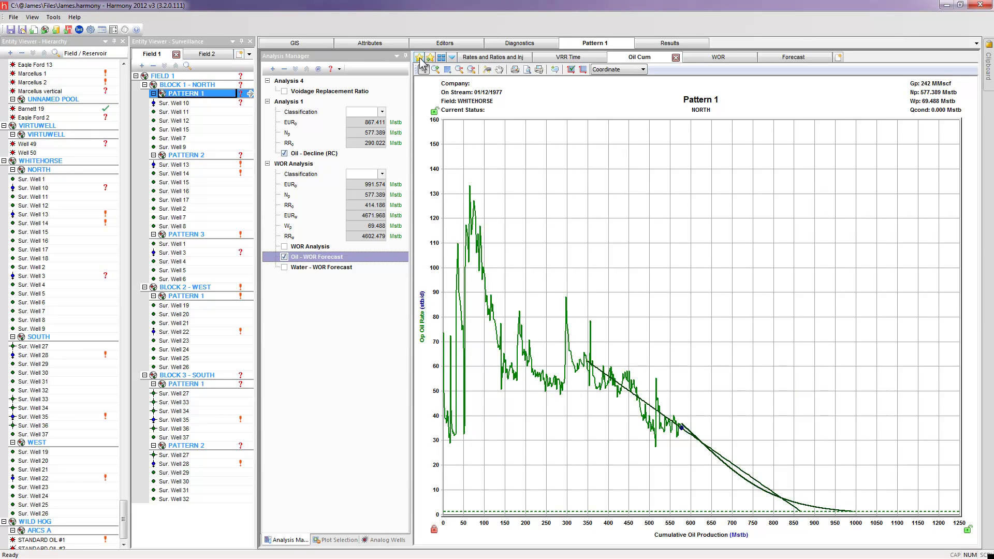
{"action": "left_click", "coordinate": [420, 58]}
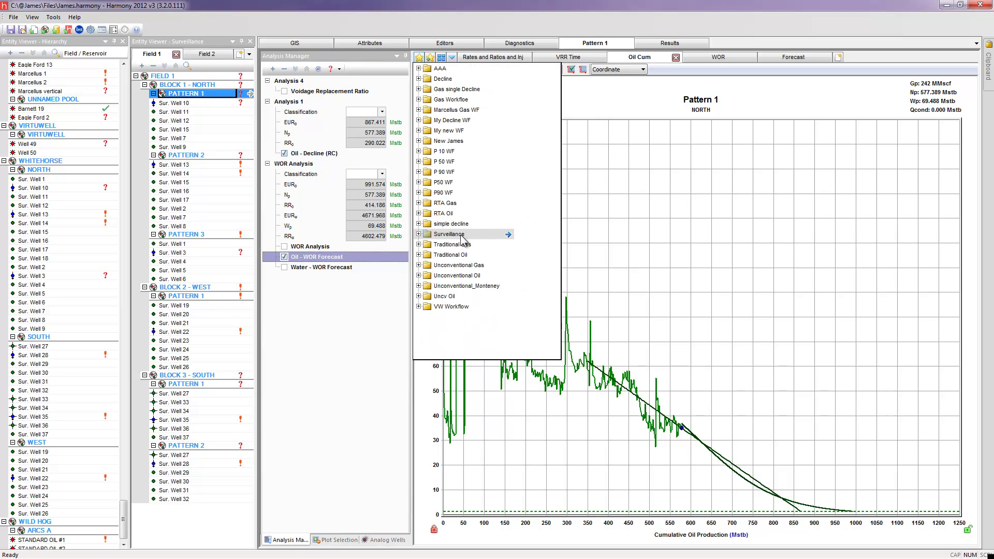
{"action": "left_click", "coordinate": [662, 234]}
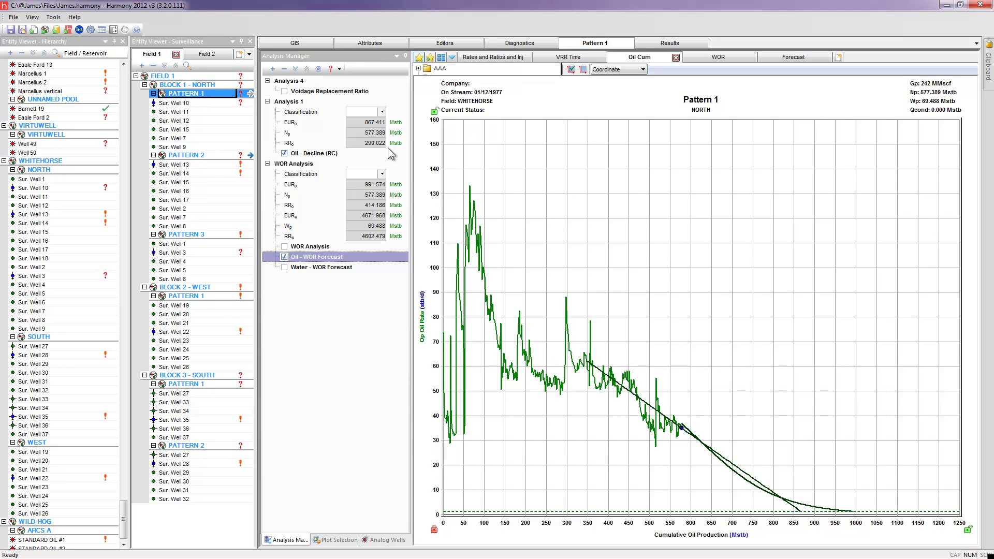
{"action": "left_click", "coordinate": [186, 156]}
Apply the Surveillance workflow to Pattern 2 and show its VRR Time chart.
{"action": "right_click", "coordinate": [189, 159]}
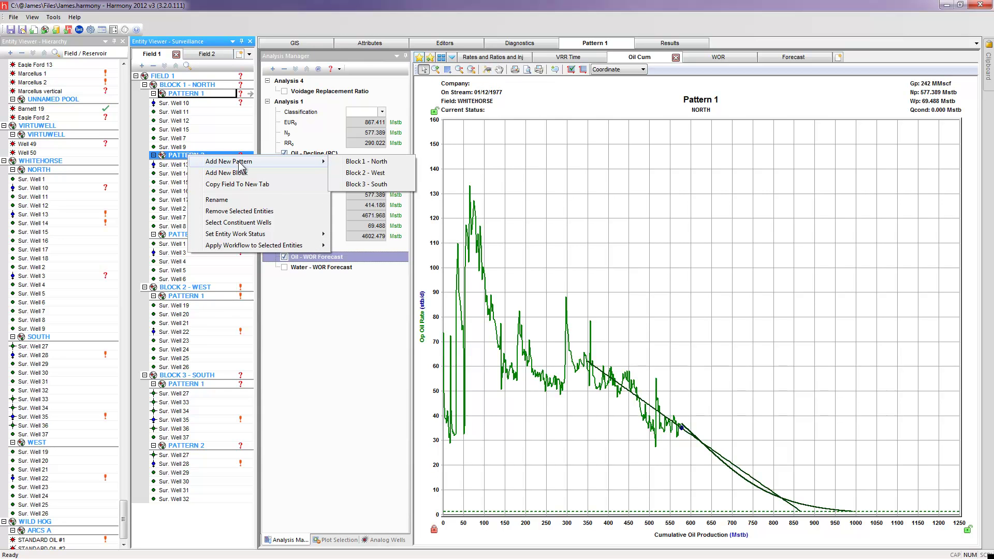
{"action": "mouse_move", "coordinate": [249, 246]}
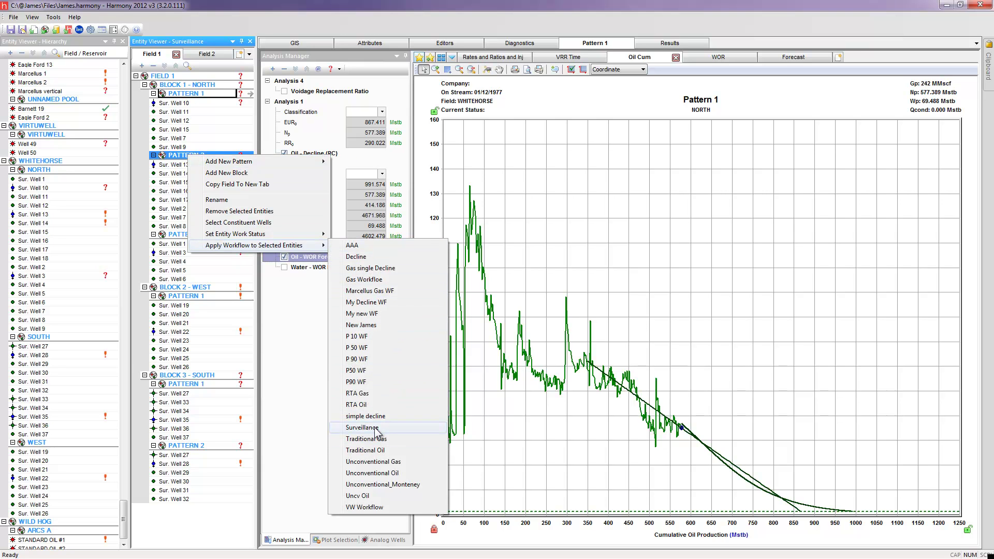
{"action": "left_click", "coordinate": [182, 157]}
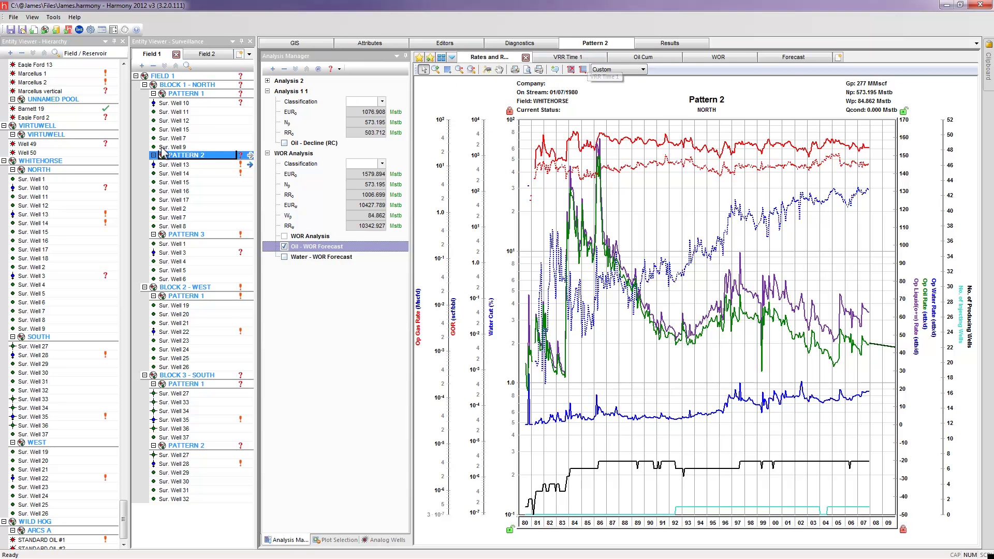
{"action": "left_click", "coordinate": [568, 58]}
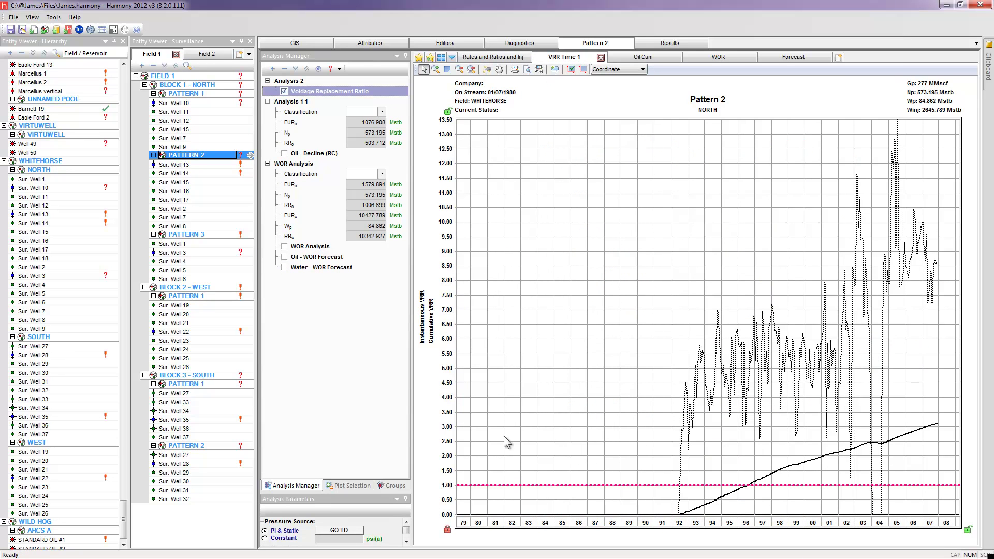
Toggle Pattern 2's Pre-Inj. Production setting, keeping it included, and show its Oil Cum chart.
{"action": "left_click", "coordinate": [357, 498]}
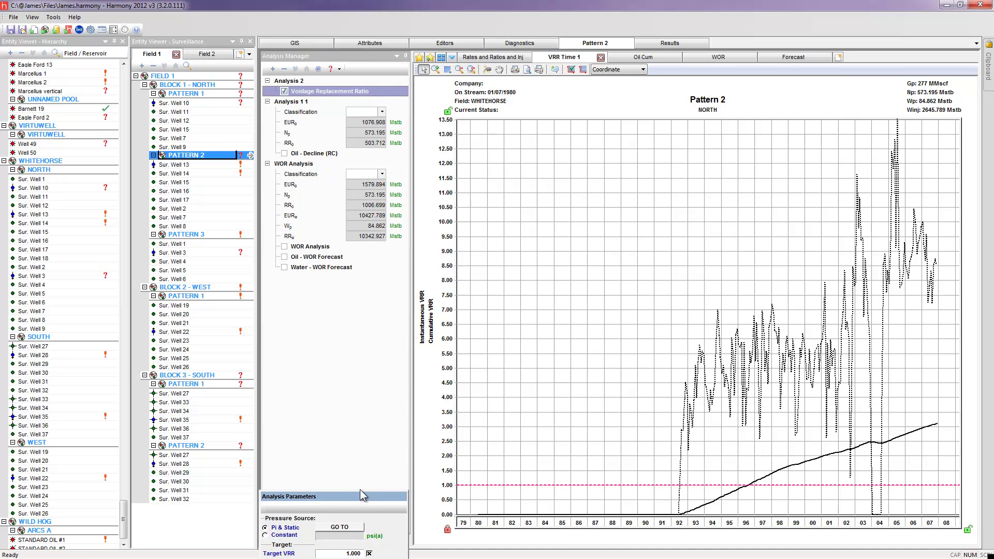
{"action": "left_click_drag", "start_coordinate": [362, 492], "coordinate": [378, 323]}
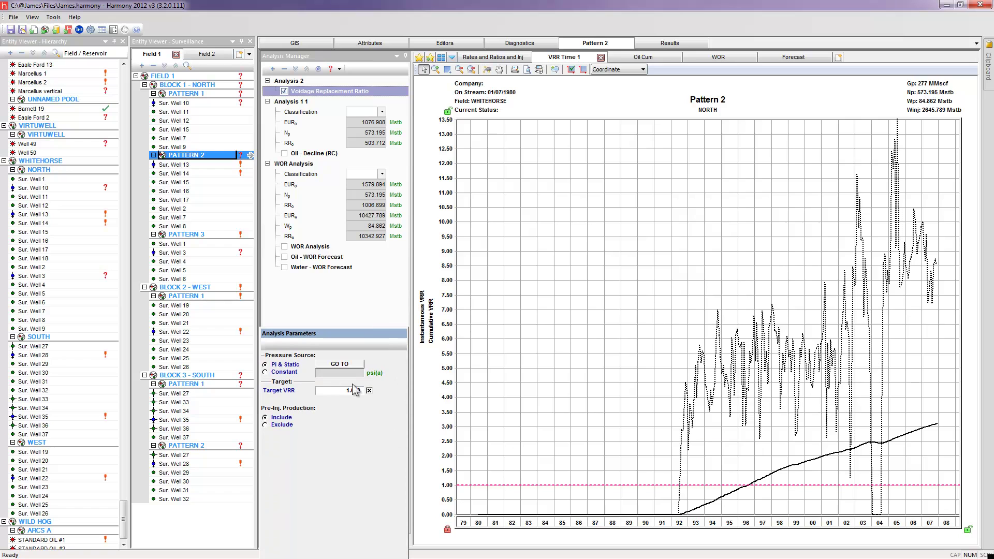
{"action": "left_click", "coordinate": [266, 425]}
{"action": "left_click", "coordinate": [265, 417]}
{"action": "left_click", "coordinate": [575, 327]}
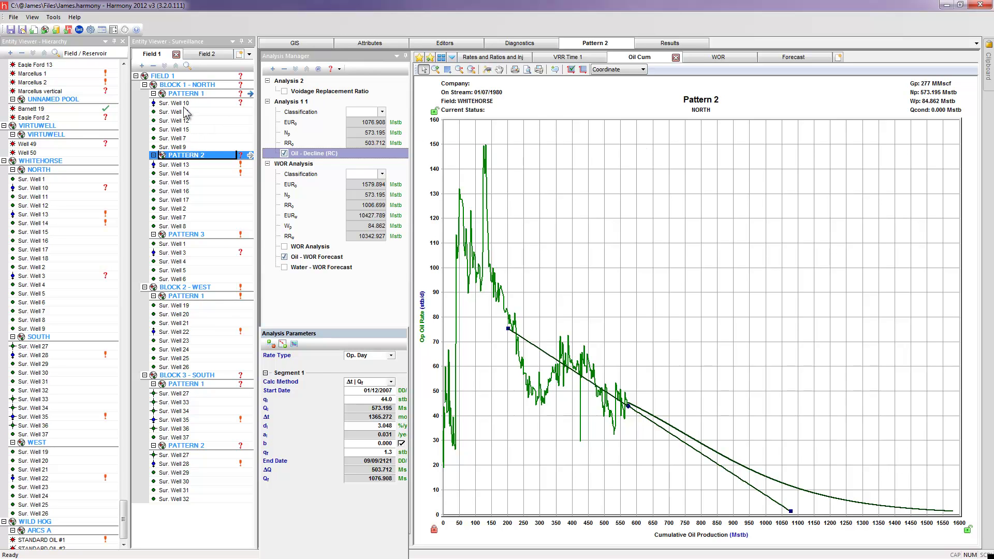
Create an Oil > Oil Rate vs. Cumulative Oil decline plot for Block 1 - North.
{"action": "left_click", "coordinate": [201, 85]}
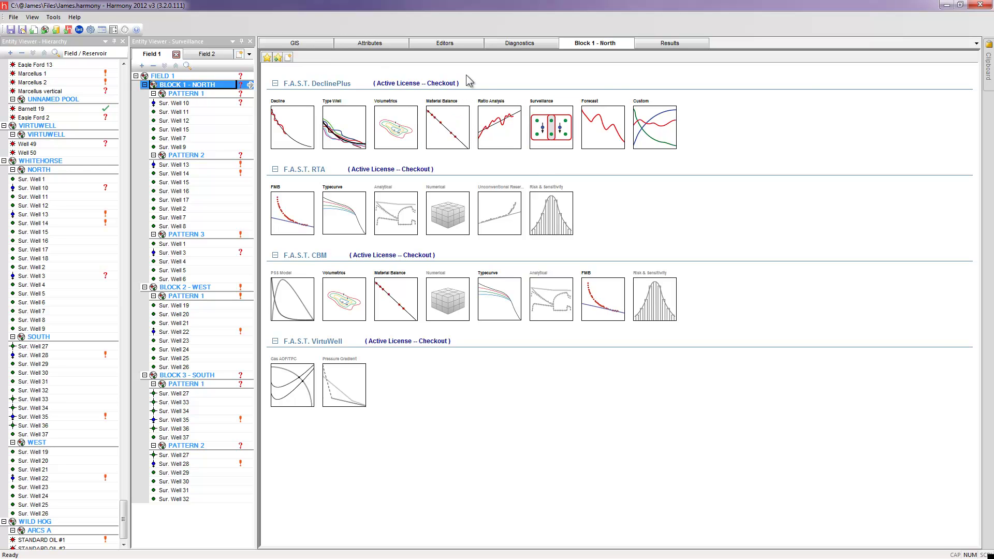
{"action": "left_click", "coordinate": [295, 133]}
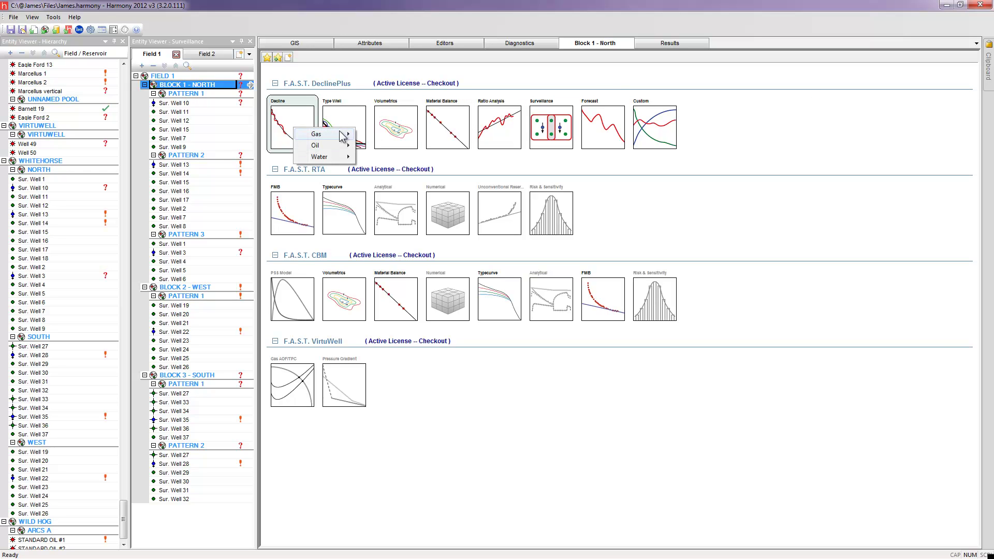
{"action": "mouse_move", "coordinate": [342, 136]}
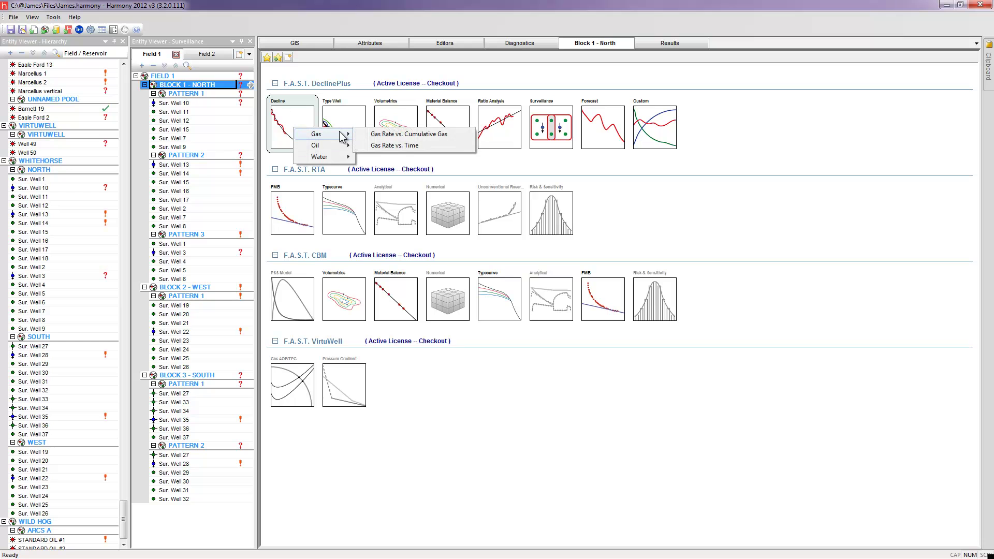
{"action": "left_click", "coordinate": [409, 146]}
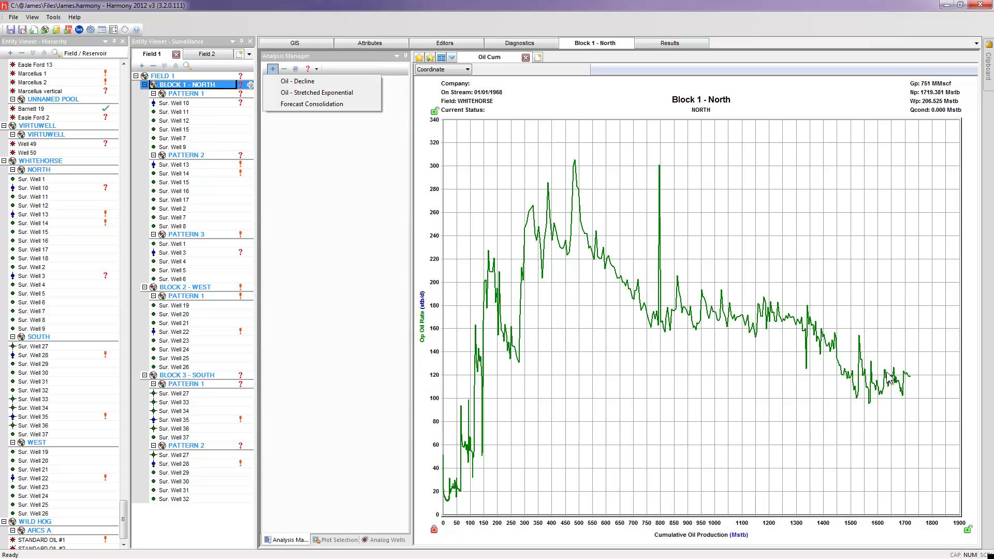
Add a Forecast Consolidation to Block 1 - North, consolidating the WOR Analysis forecasts by name.
{"action": "left_click", "coordinate": [330, 104]}
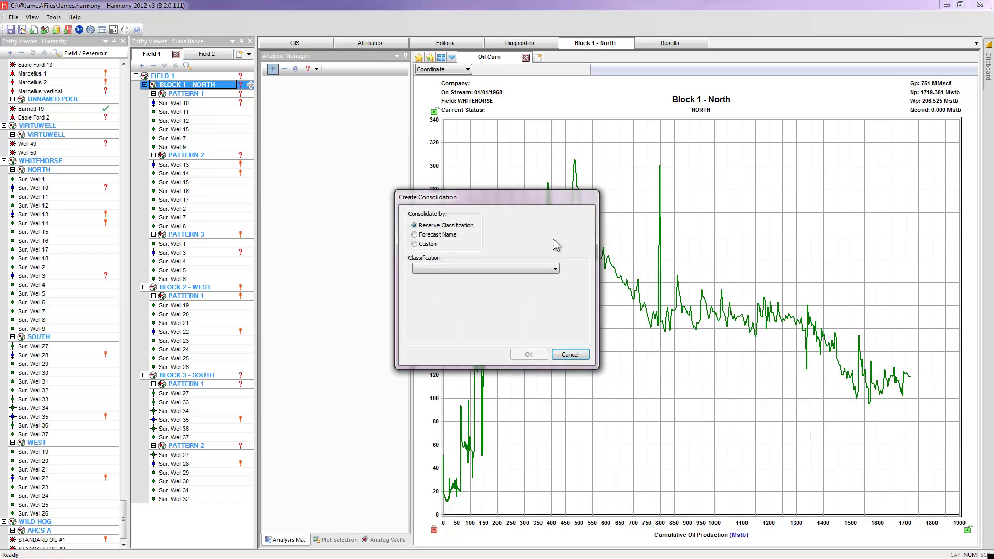
{"action": "left_click", "coordinate": [437, 236]}
{"action": "left_click", "coordinate": [539, 271]}
{"action": "left_click", "coordinate": [471, 298]}
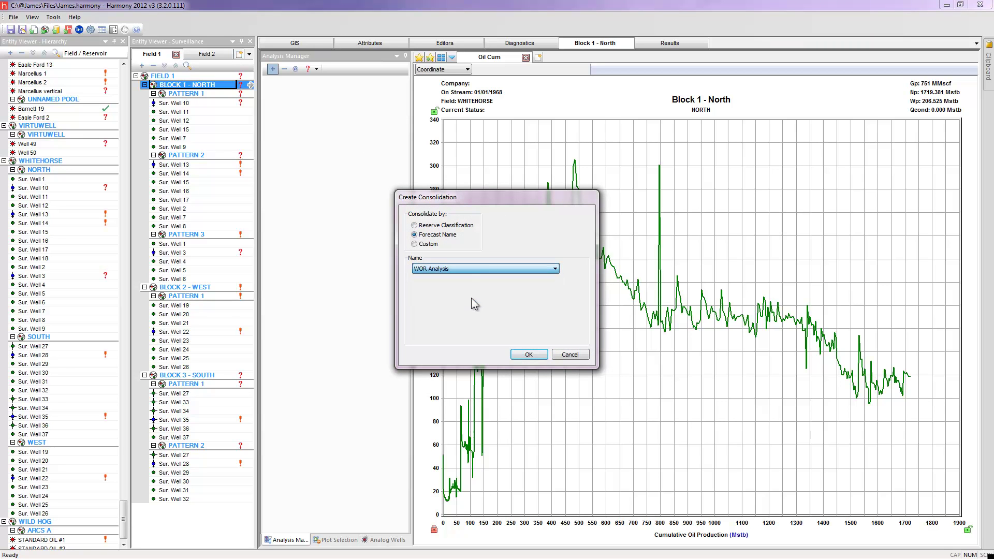
{"action": "left_click", "coordinate": [528, 354]}
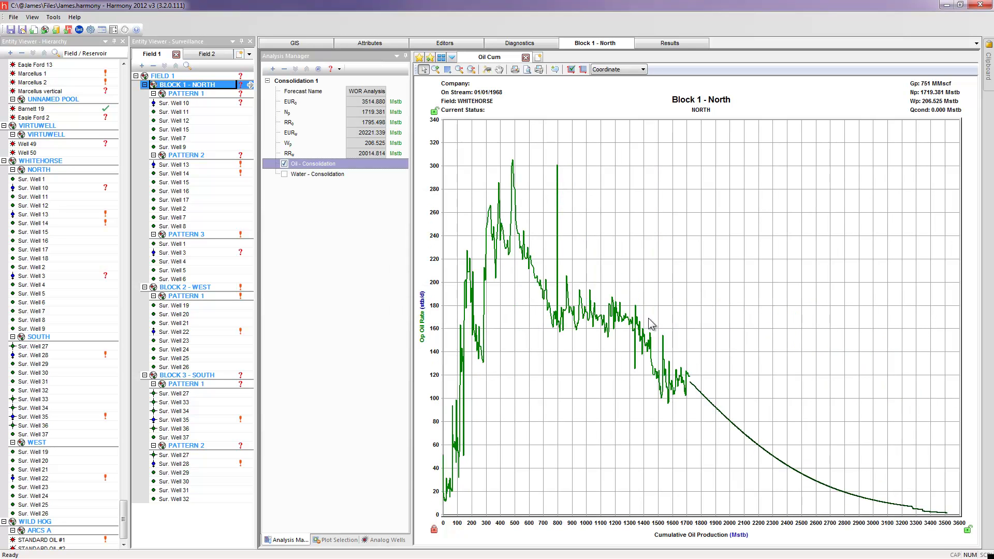
{"action": "mouse_move", "coordinate": [767, 459]}
Create a Surveillance VRR vs. Time plot for Block 1 - North with a Voidage Replacement Ratio analysis.
{"action": "left_click", "coordinate": [538, 58]}
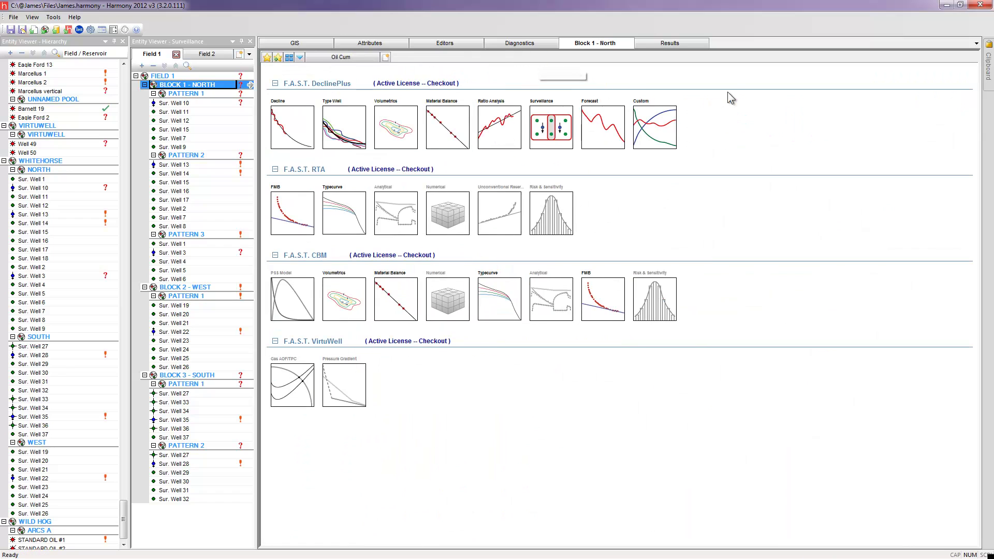
{"action": "left_click", "coordinate": [550, 132]}
{"action": "mouse_move", "coordinate": [628, 139]}
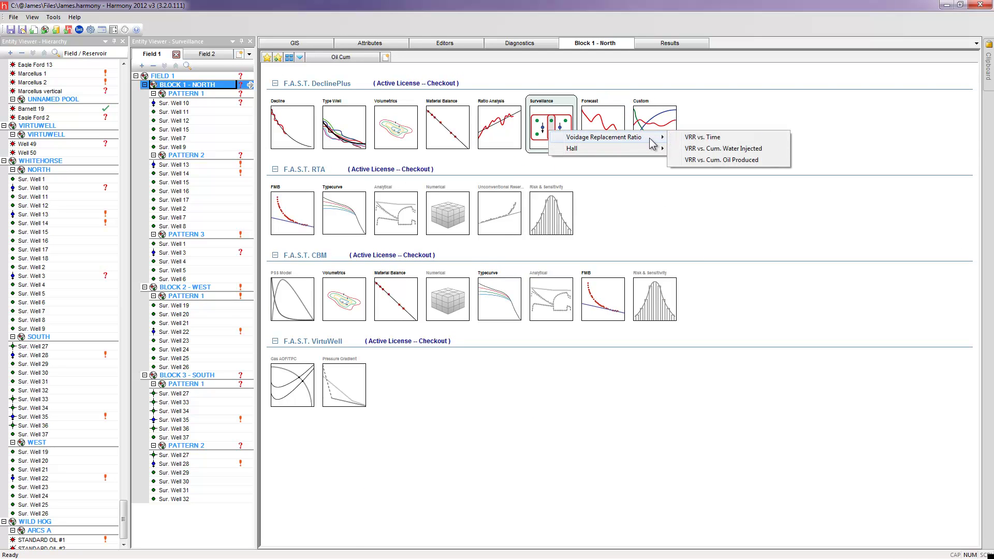
{"action": "left_click", "coordinate": [714, 138]}
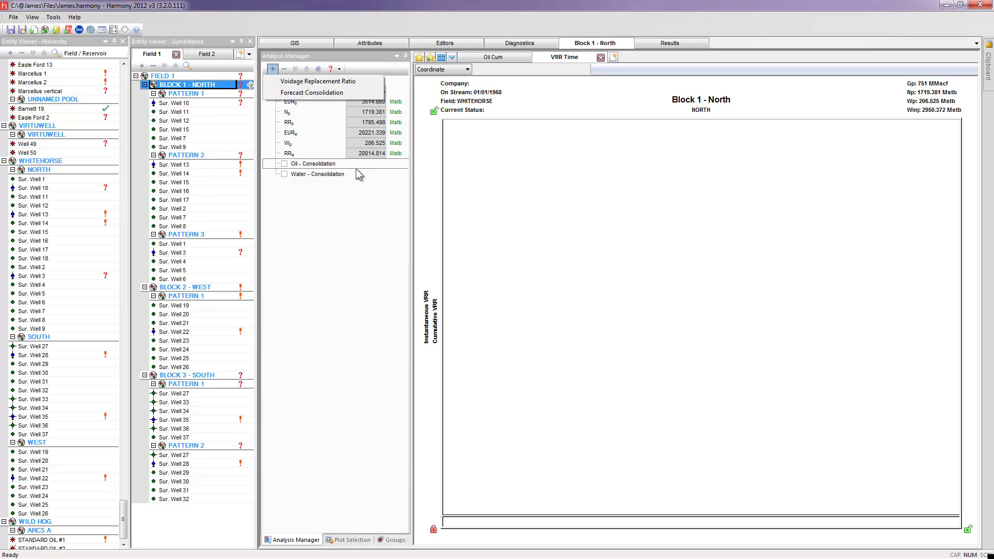
{"action": "left_click", "coordinate": [340, 81]}
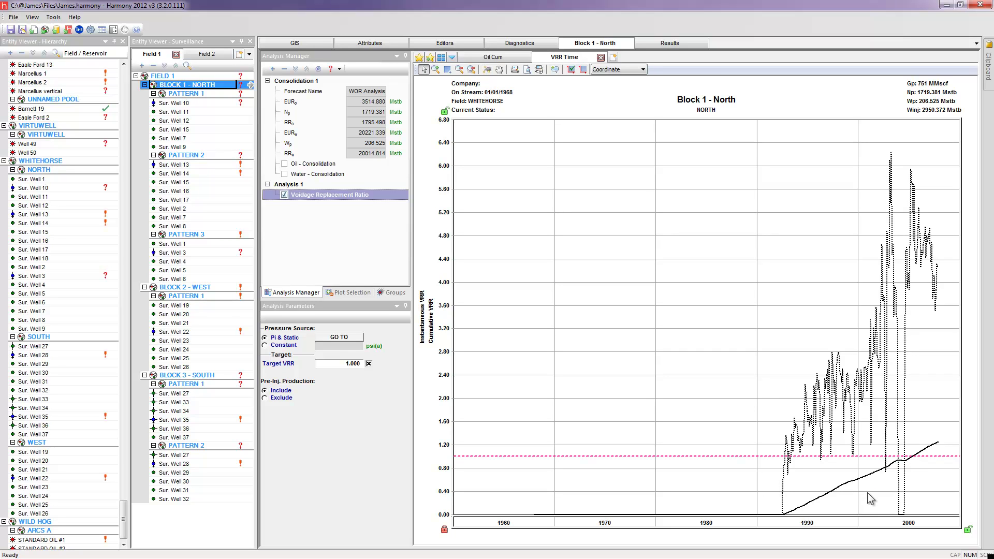
{"action": "left_click", "coordinate": [394, 293]}
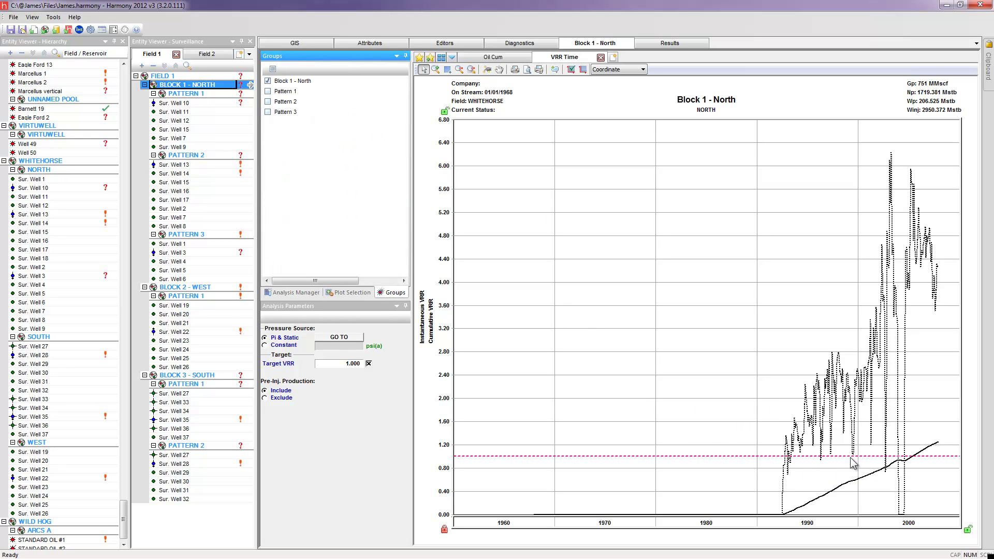
Hide Instantaneous VRR and overlay Patterns 1, 2 and 3 on Block 1 - North's cumulative VRR.
{"action": "left_click", "coordinate": [352, 293]}
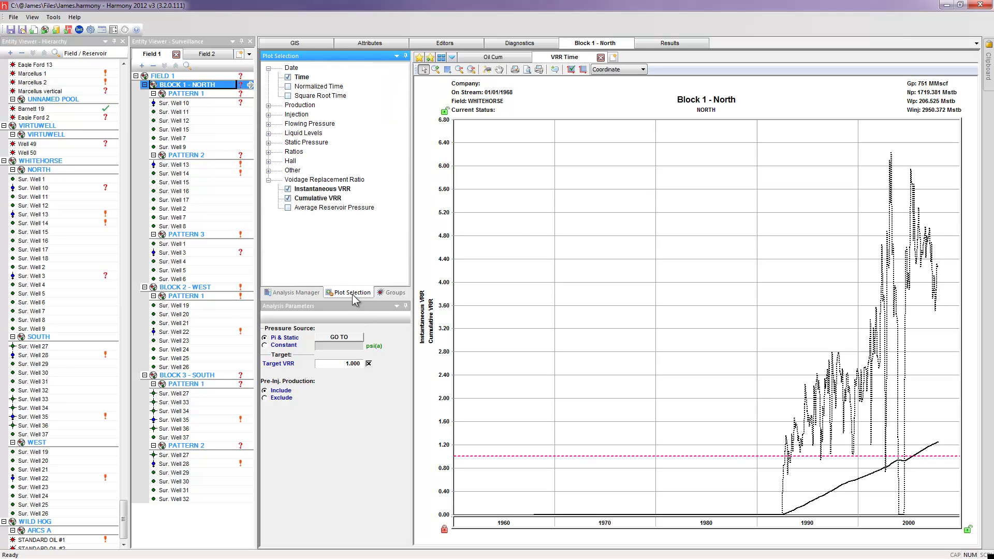
{"action": "left_click", "coordinate": [288, 189]}
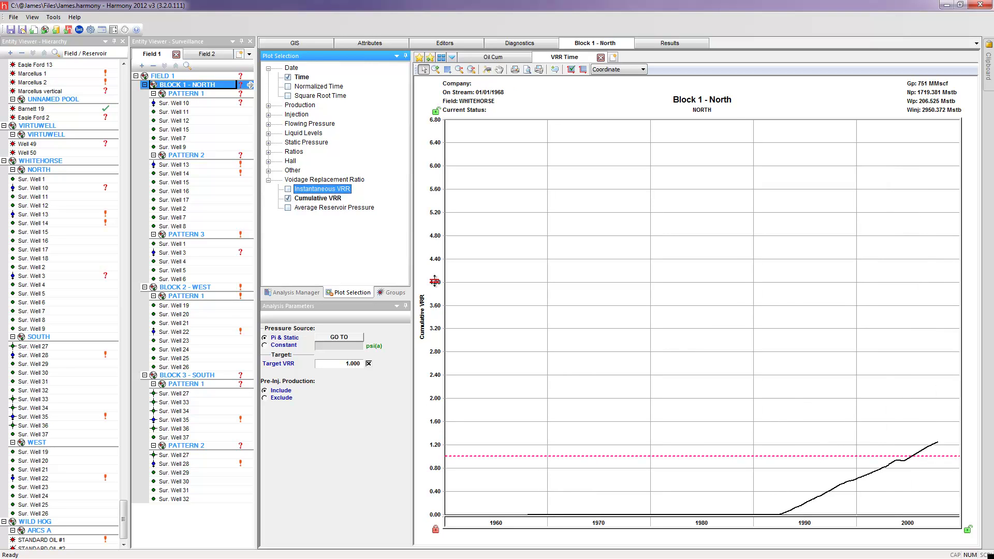
{"action": "left_click", "coordinate": [392, 293]}
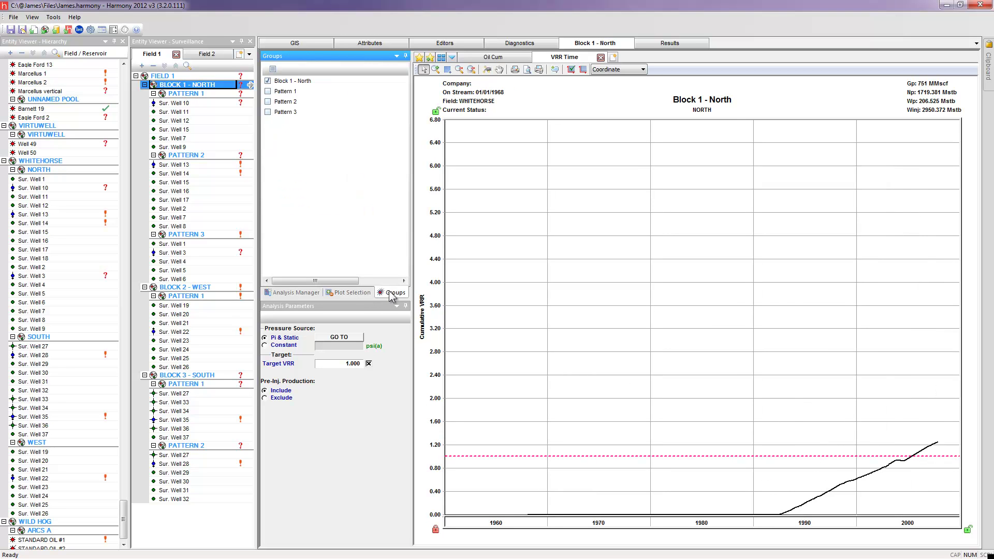
{"action": "left_click", "coordinate": [269, 92]}
{"action": "left_click", "coordinate": [268, 102]}
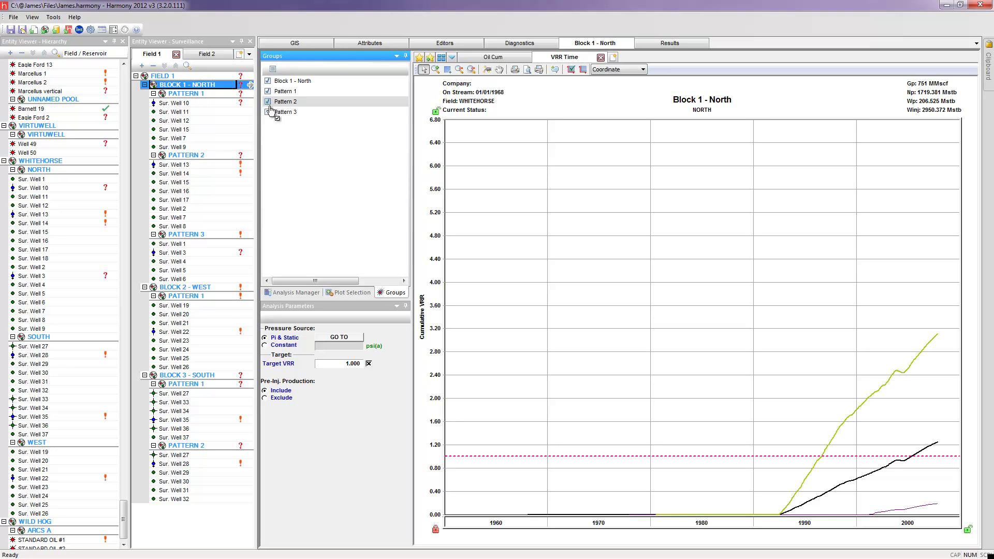
{"action": "left_click", "coordinate": [268, 112]}
{"action": "left_click_drag", "start_coordinate": [269, 116], "coordinate": [884, 368]}
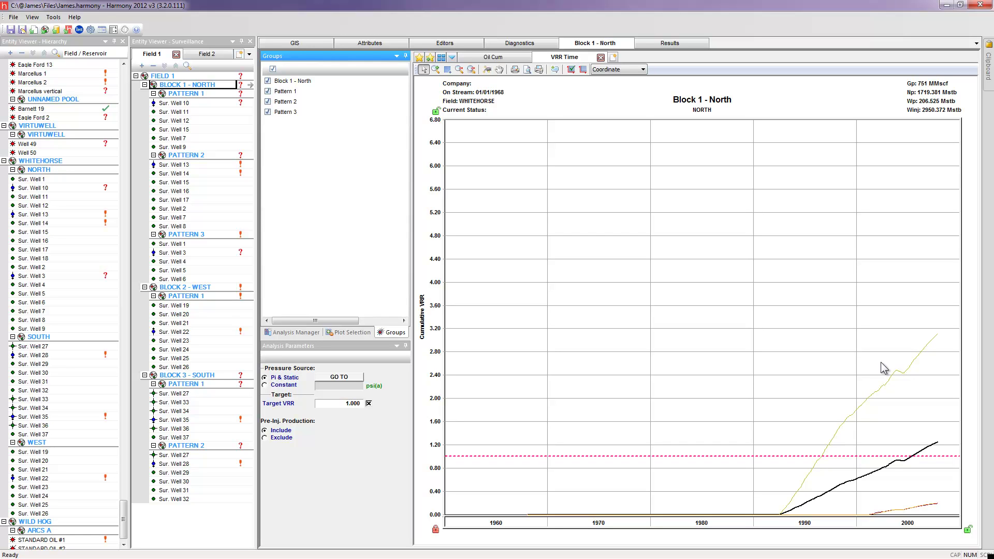
Review Sur. Well 10's monthly water injection and pressure table, then return to its Hall Plot.
{"action": "left_click", "coordinate": [201, 103]}
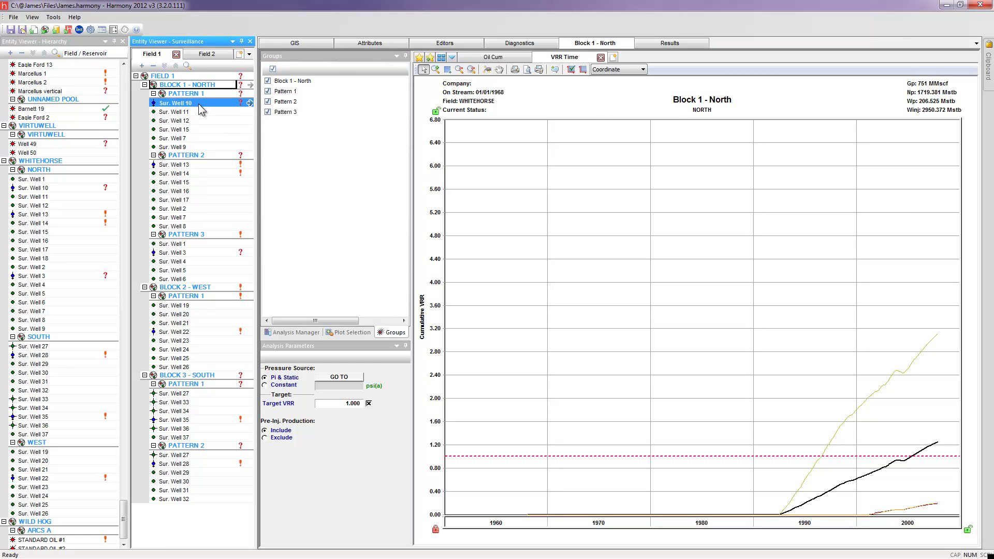
{"action": "left_click", "coordinate": [471, 46]}
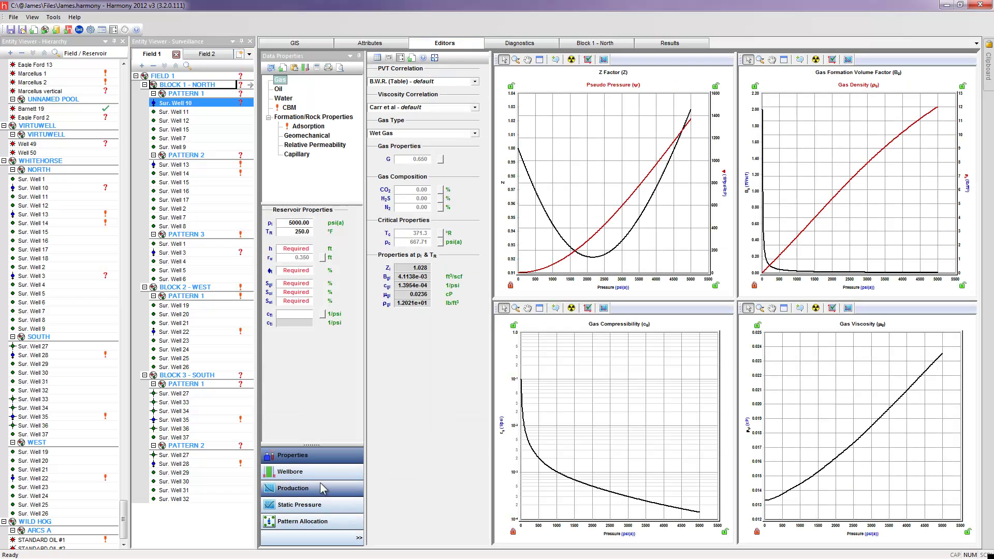
{"action": "left_click", "coordinate": [321, 488]}
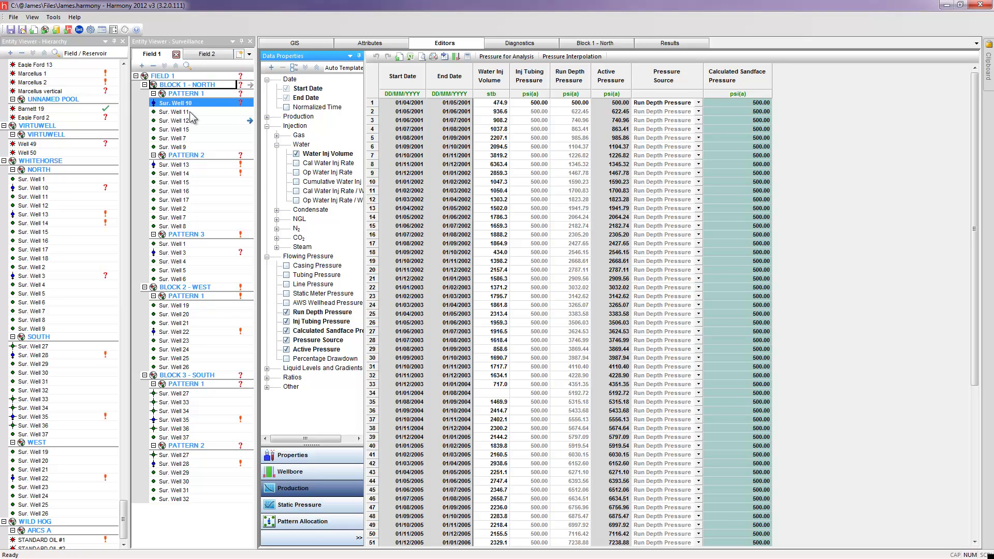
{"action": "left_click", "coordinate": [249, 103]}
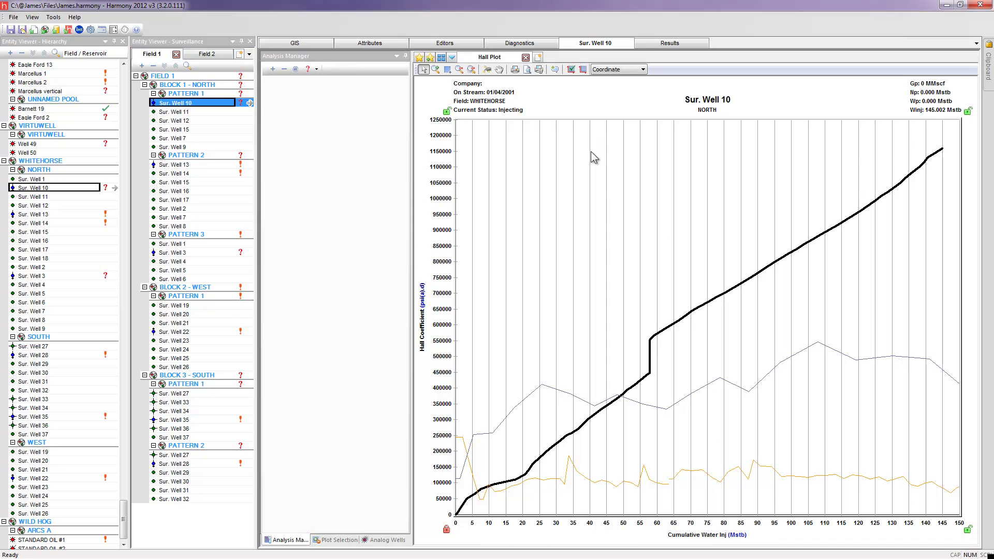
Create a Surveillance Hall Plot for Sur. Well 10 from the template gallery.
{"action": "left_click", "coordinate": [539, 58]}
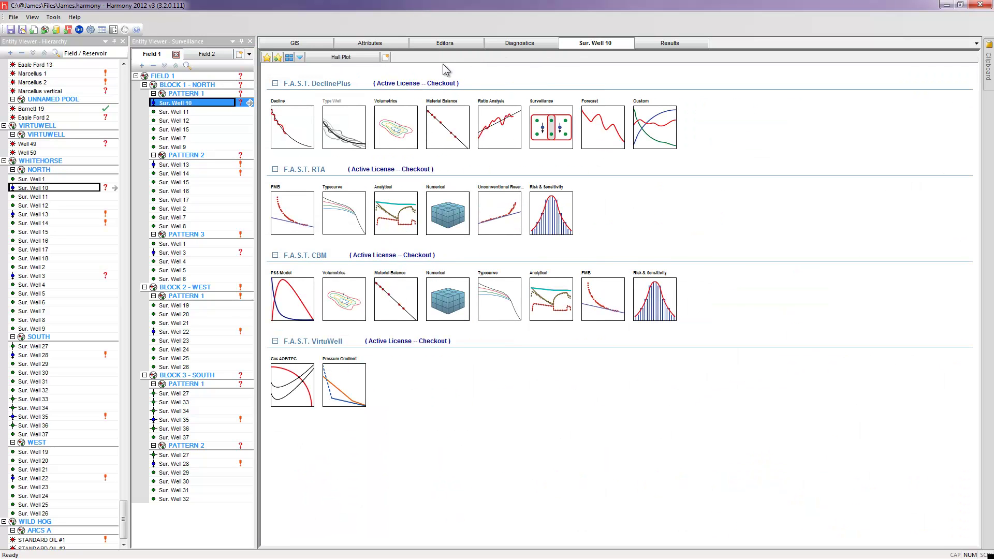
{"action": "left_click", "coordinate": [554, 128]}
{"action": "mouse_move", "coordinate": [673, 146]}
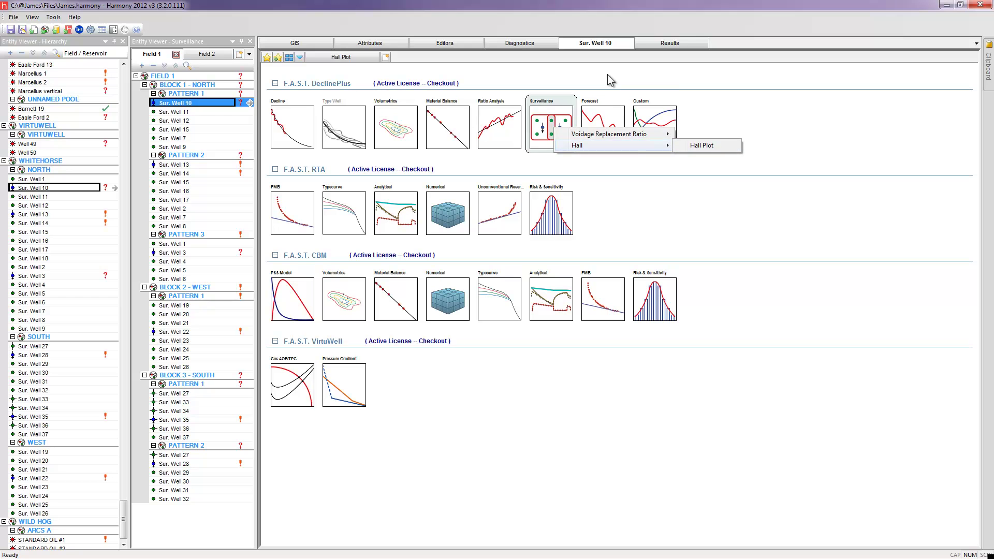
{"action": "left_click", "coordinate": [713, 147]}
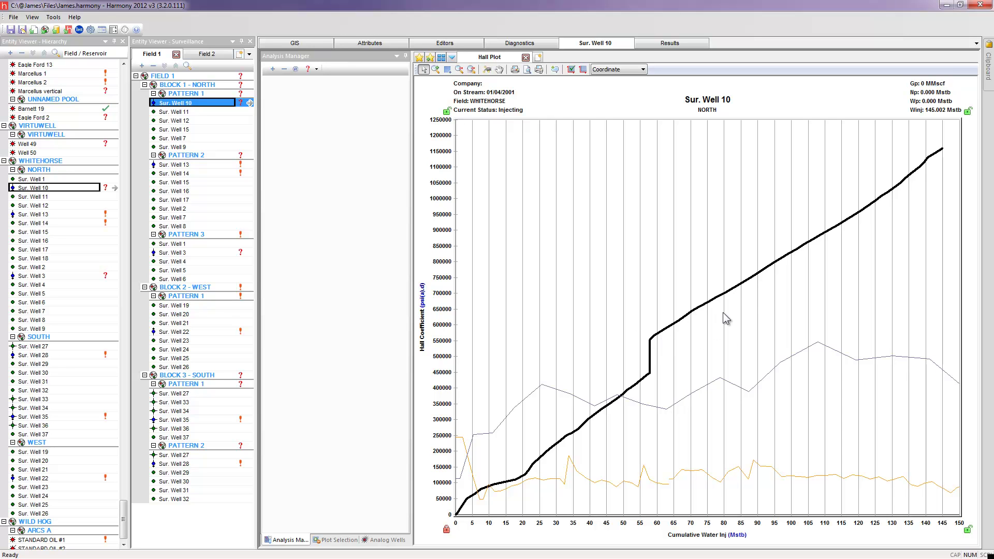
{"action": "mouse_move", "coordinate": [831, 237]}
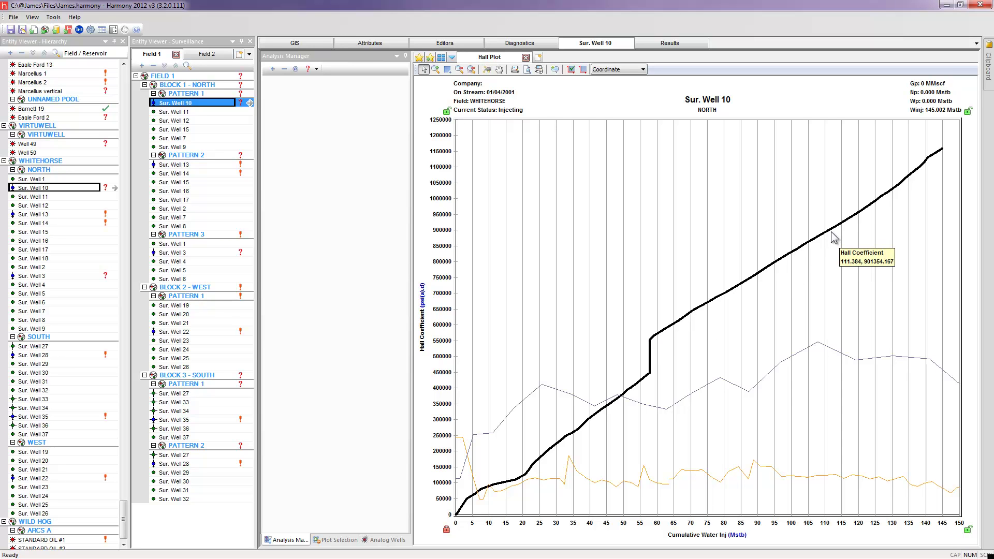